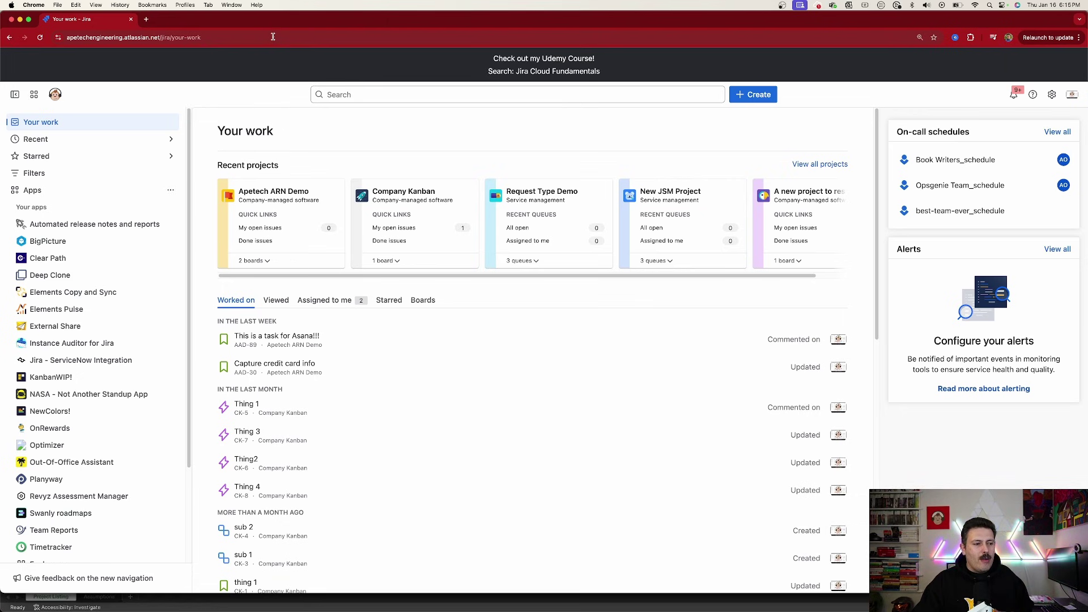
Step: Open Planyway's Time tracking calendar for the week of Jan 12–18 2025
{"action": "left_click", "coordinate": [45, 479]}
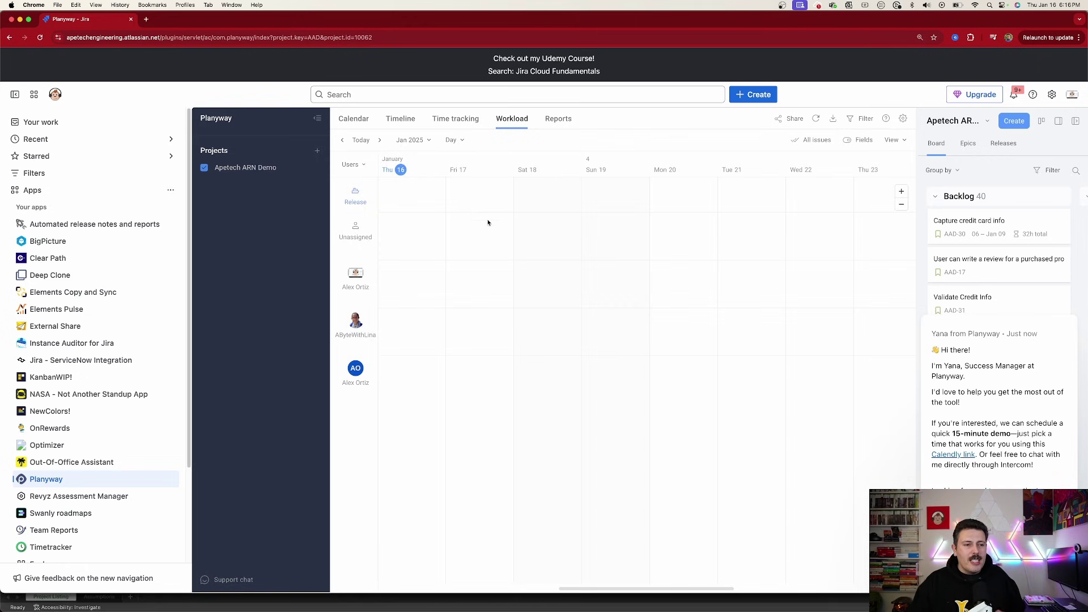
{"action": "left_click", "coordinate": [456, 119]}
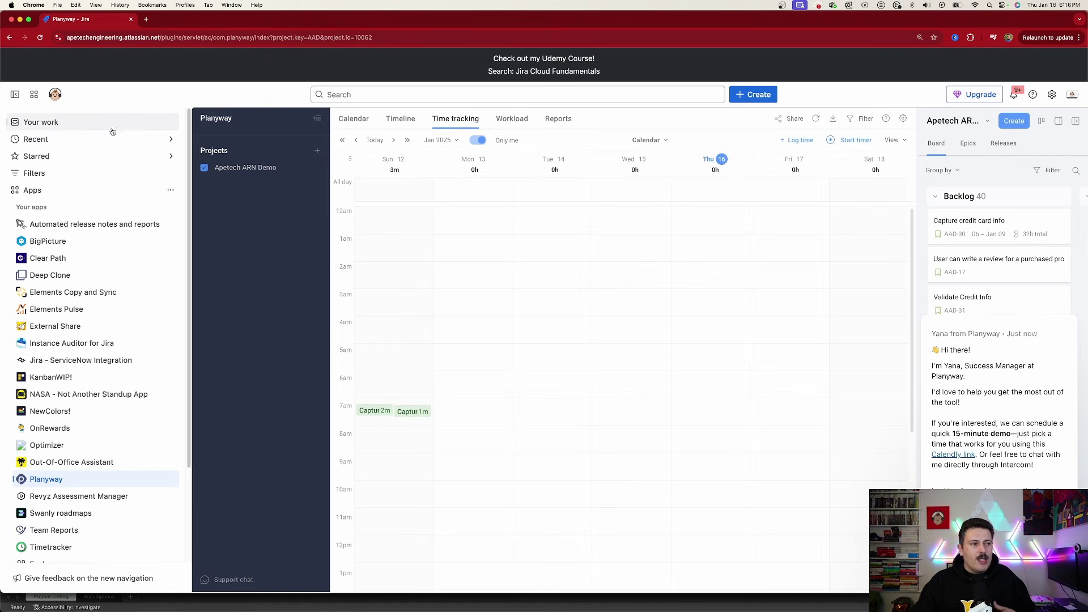
Step: From Your work, open AAD-89 'This is a task for Asana!!!' and expand More fields
{"action": "left_click", "coordinate": [70, 124]}
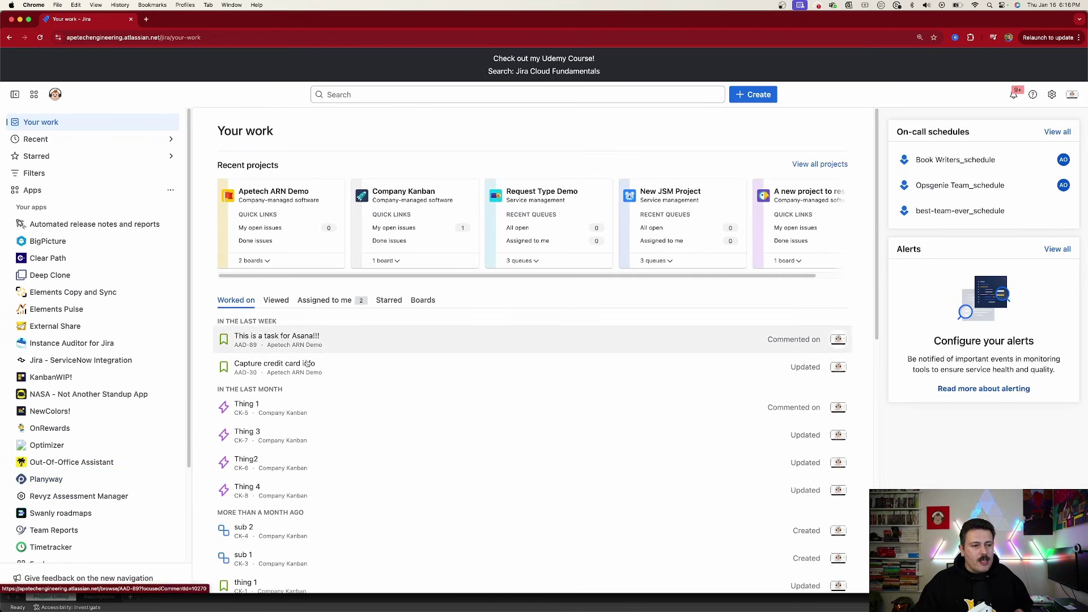
{"action": "left_click", "coordinate": [311, 340]}
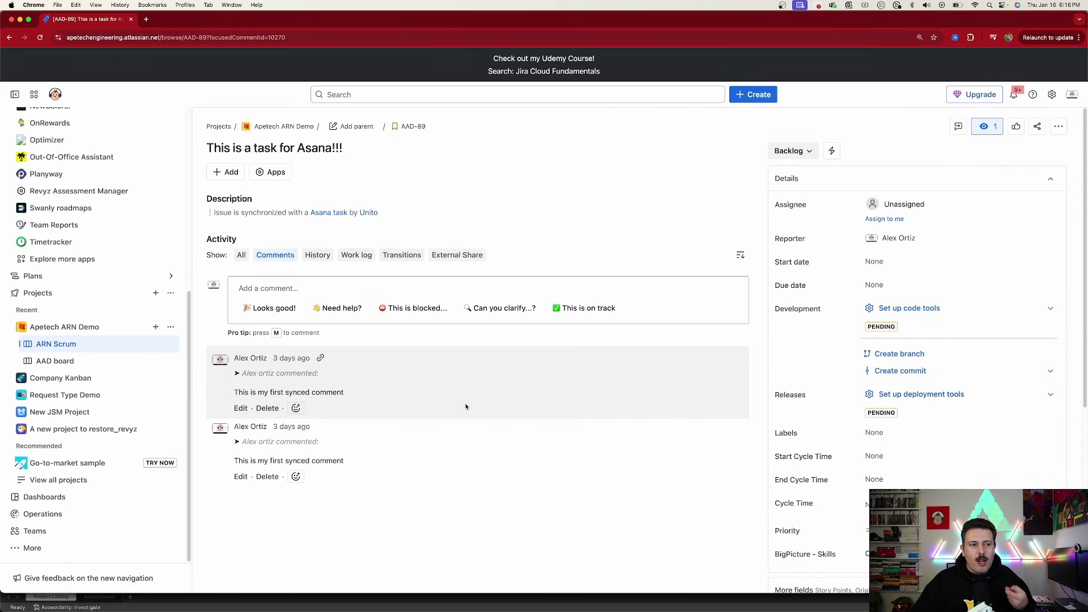
{"action": "scroll", "coordinate": [844, 355], "scroll_direction": "down", "scroll_amount": 8}
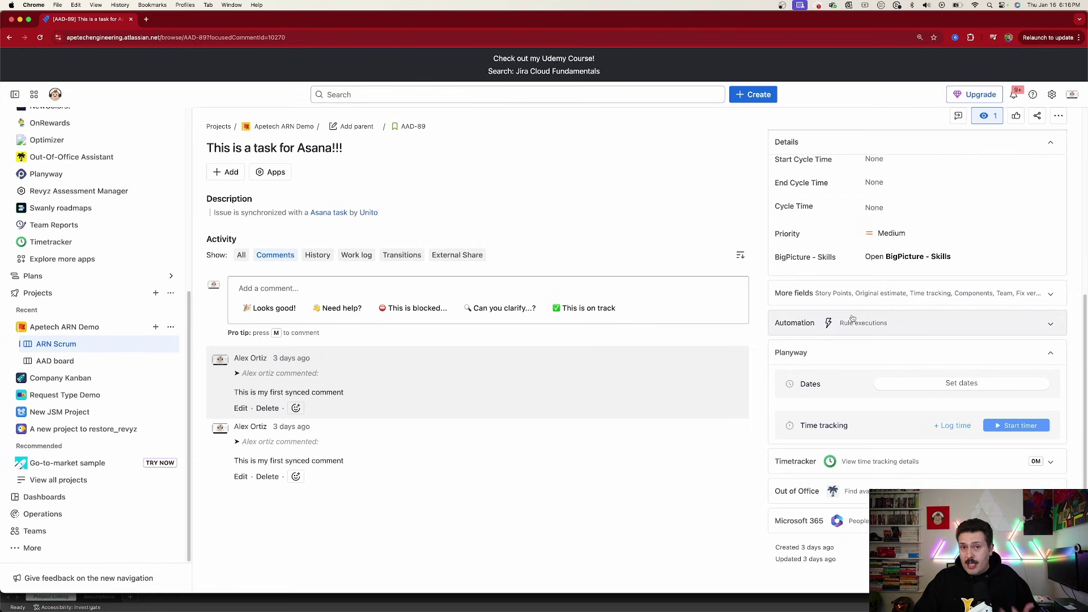
{"action": "scroll", "coordinate": [872, 317], "scroll_direction": "up", "scroll_amount": 5}
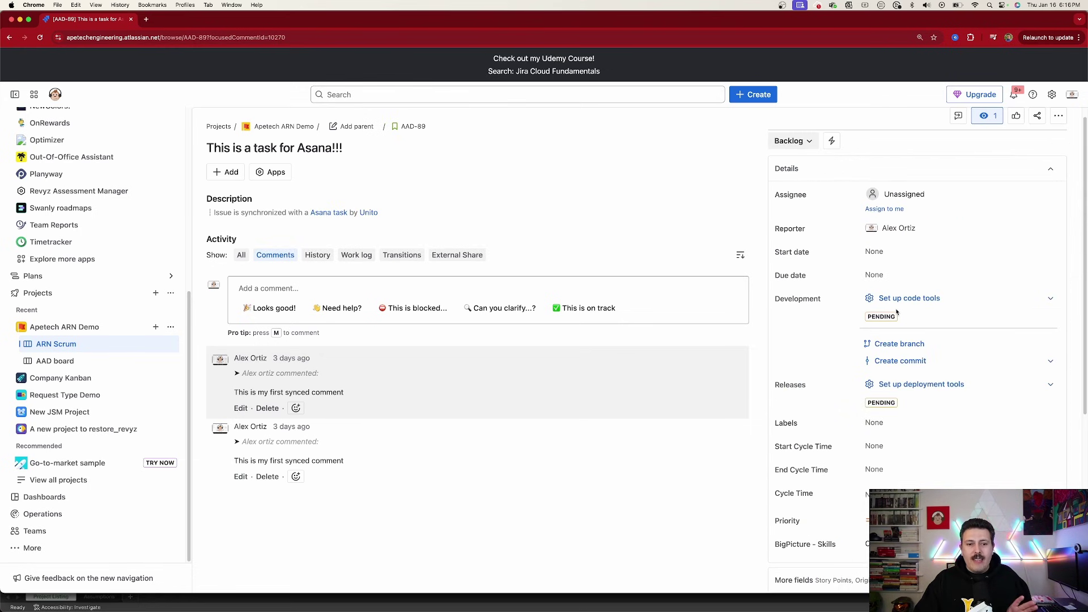
{"action": "scroll", "coordinate": [884, 316], "scroll_direction": "down", "scroll_amount": 5}
{"action": "left_click", "coordinate": [892, 294]}
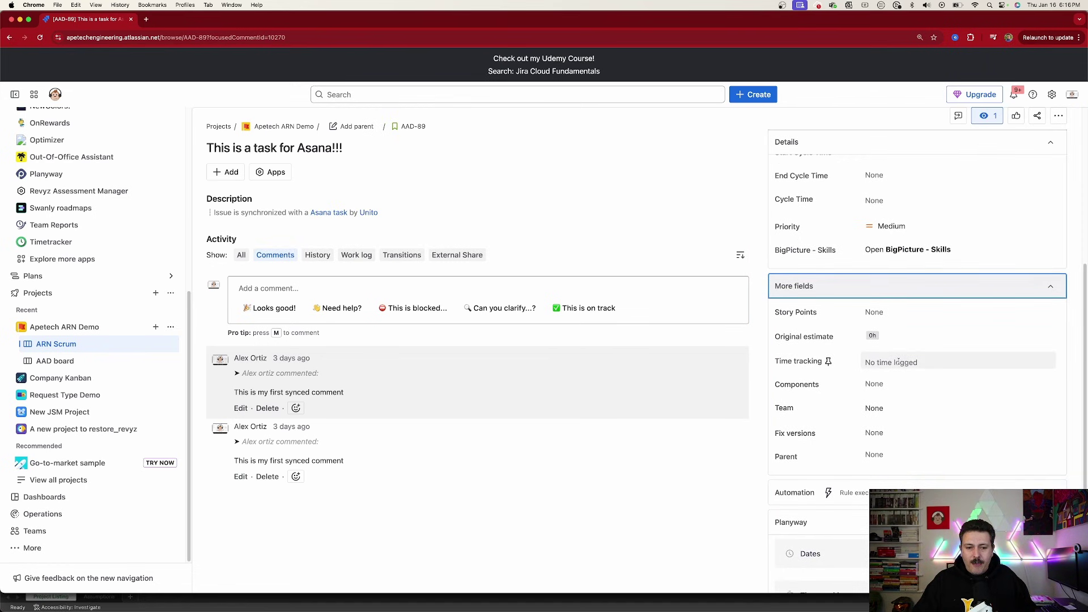
{"action": "scroll", "coordinate": [899, 361], "scroll_direction": "down", "scroll_amount": 3}
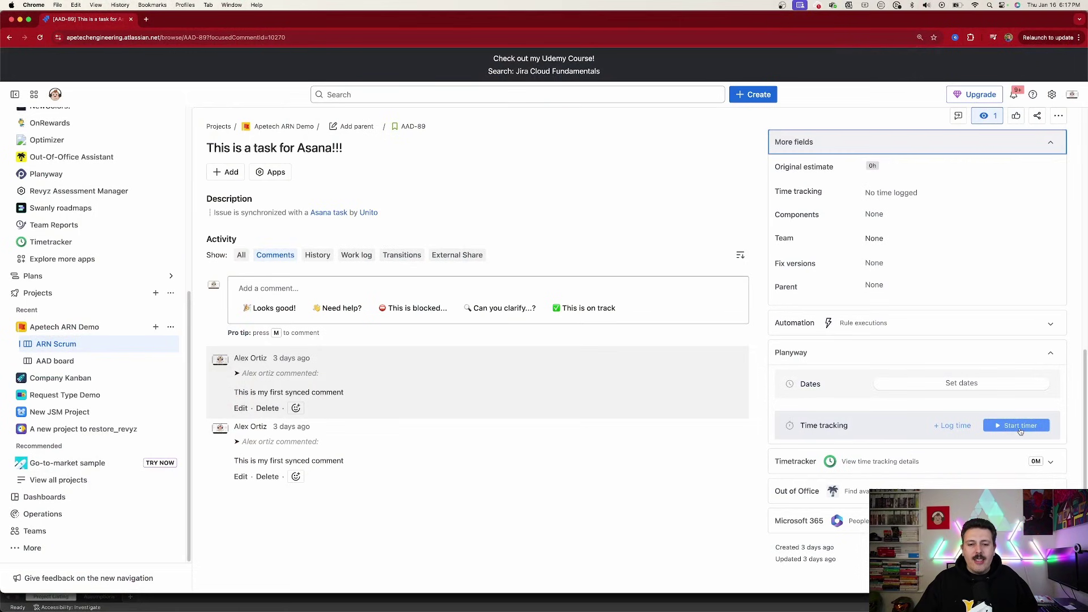
Step: Start the Planyway timer on AAD-89, leaving its Planyway dates unset
{"action": "left_click", "coordinate": [1020, 430]}
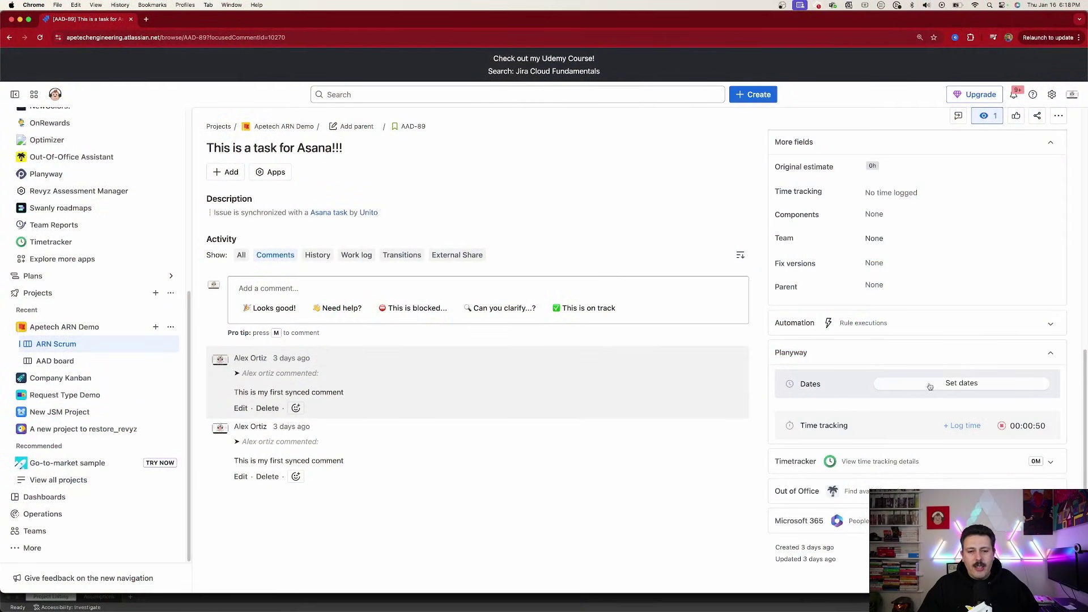
{"action": "left_click", "coordinate": [931, 387]}
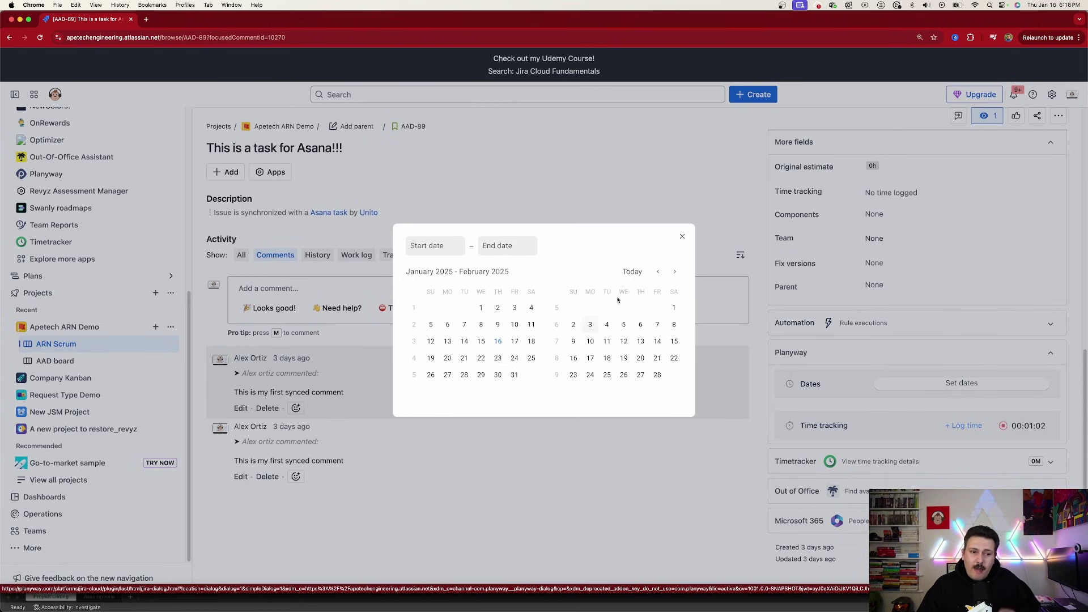
{"action": "left_click", "coordinate": [681, 239]}
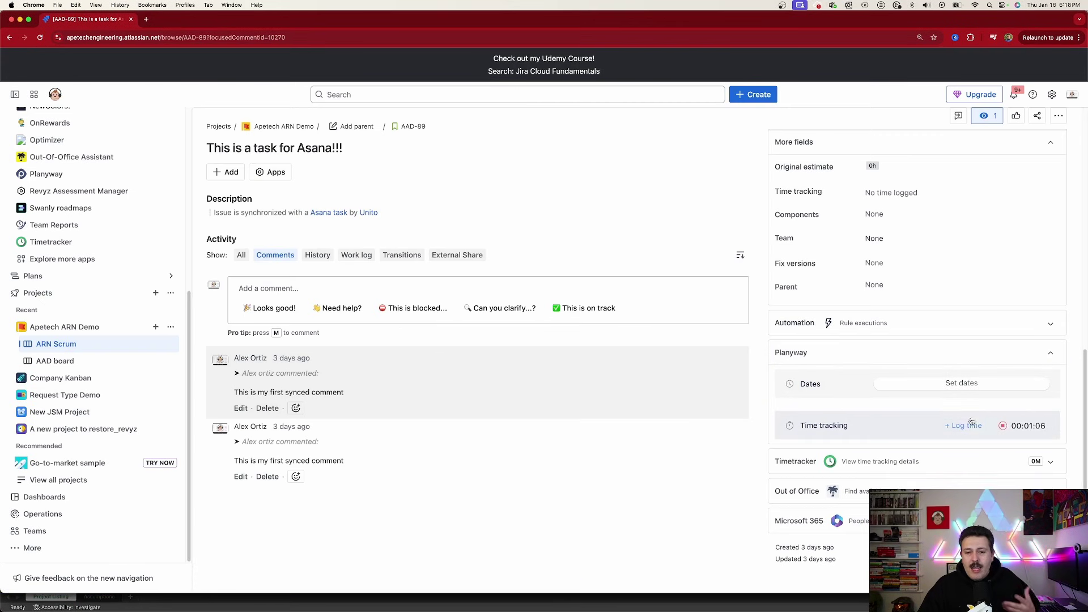
Step: Stop the AAD-89 timer and save a 1m work log described 'demo for video'
{"action": "left_click", "coordinate": [1003, 426]}
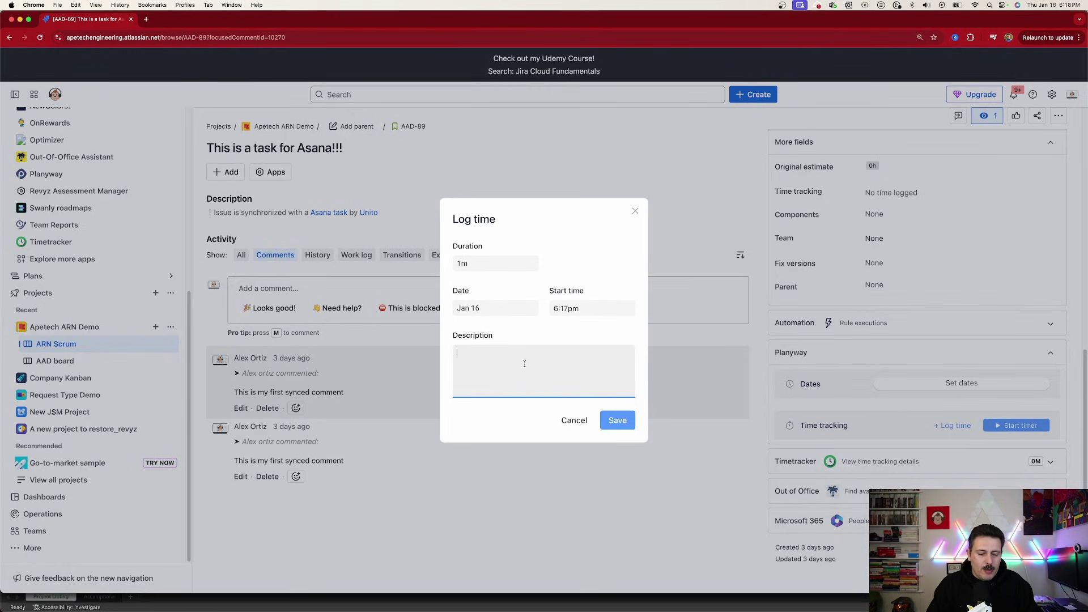
{"action": "type", "text": "demo for video"}
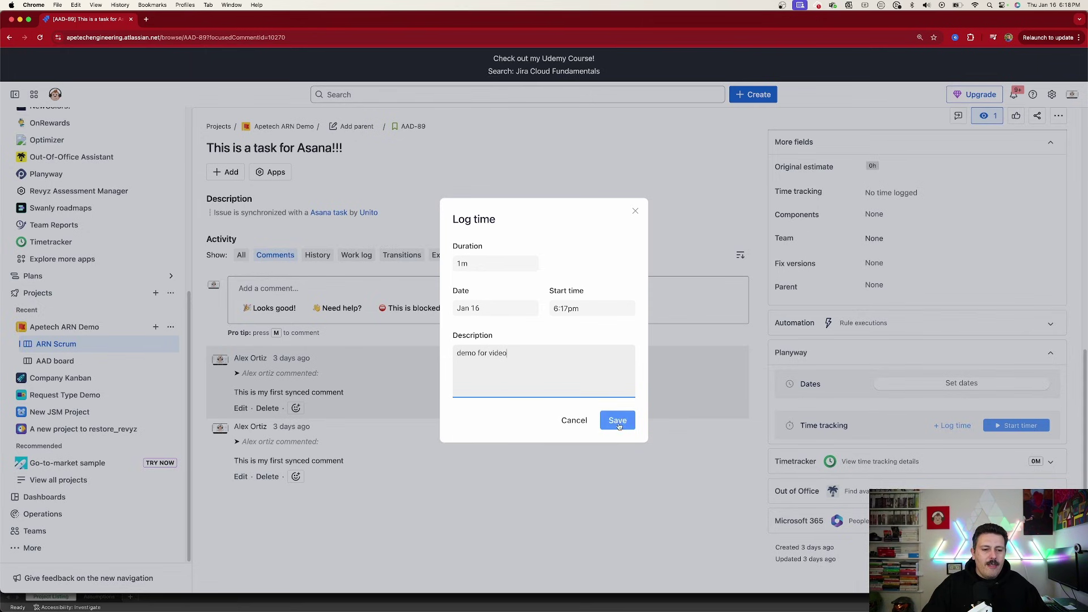
{"action": "left_click", "coordinate": [617, 423]}
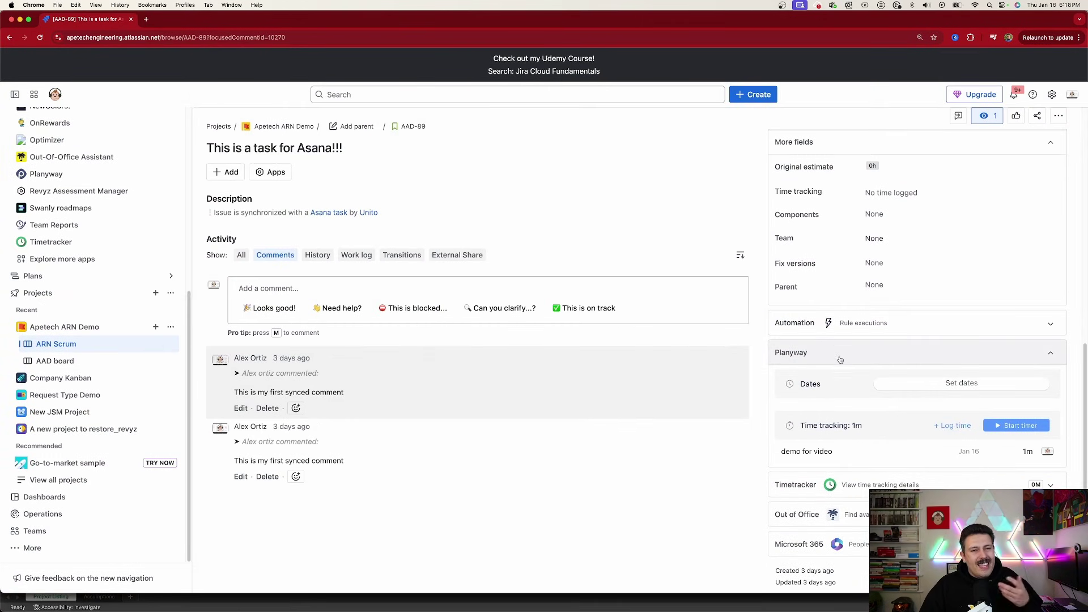
{"action": "left_click", "coordinate": [951, 426]}
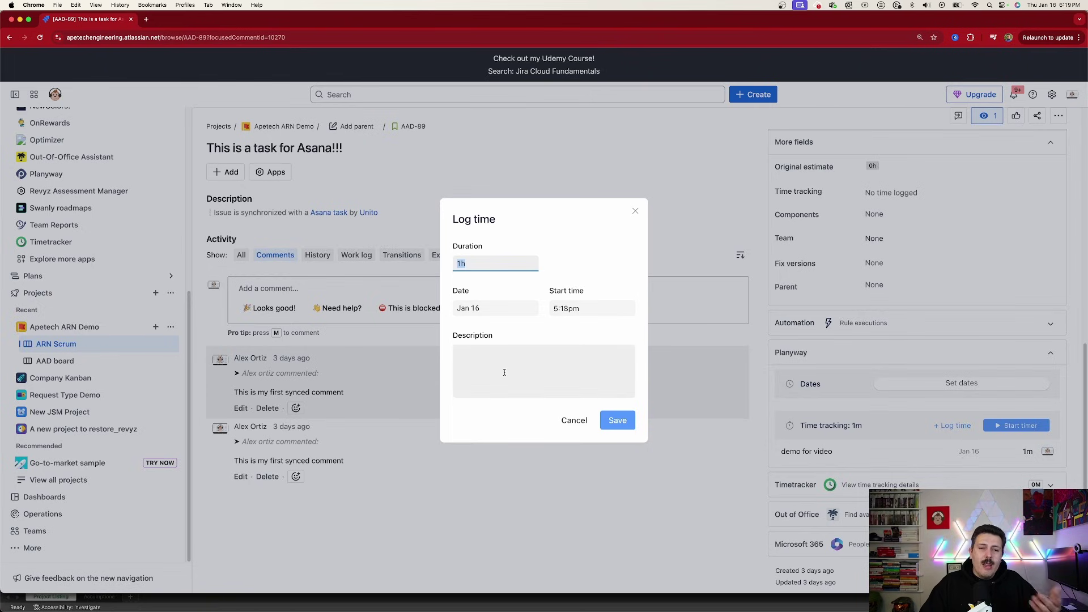
{"action": "left_click", "coordinate": [579, 421]}
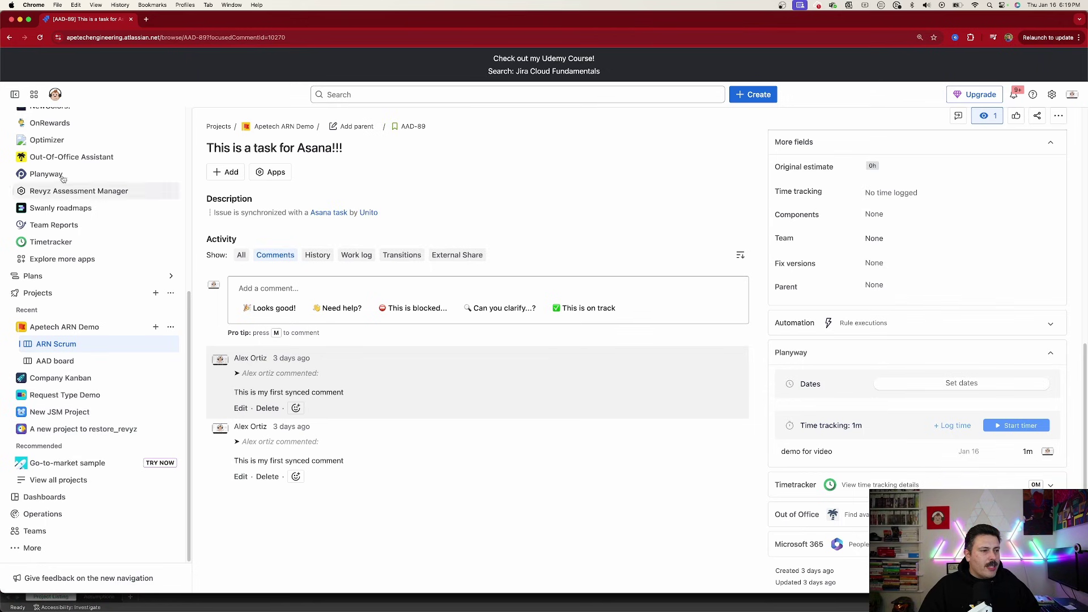
Step: Open Planyway, view time entries as a List, then return to the weekly Calendar view
{"action": "left_click", "coordinate": [42, 175]}
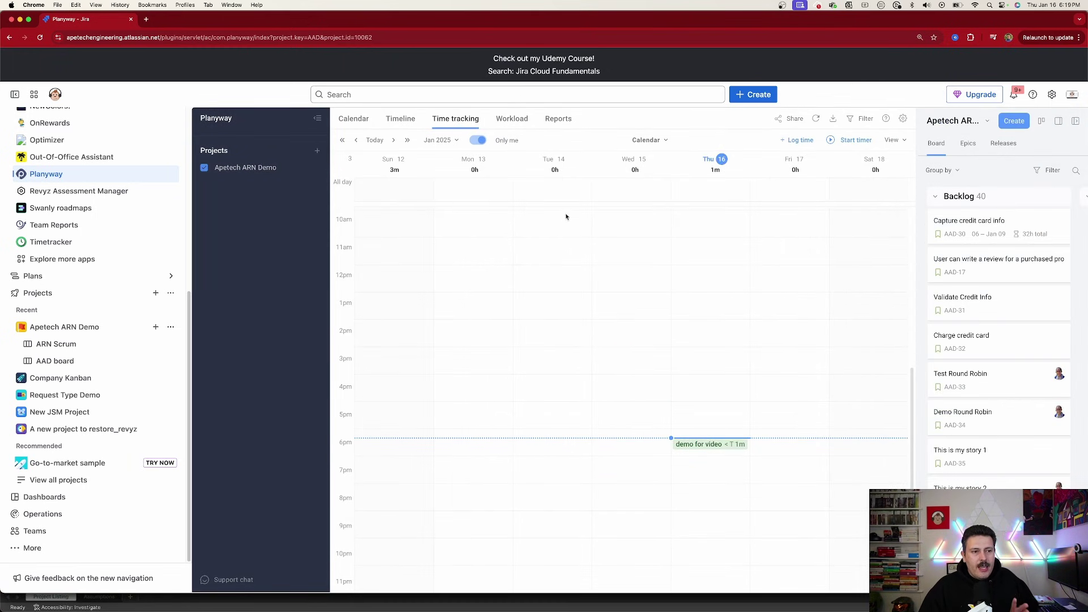
{"action": "left_click", "coordinate": [647, 142]}
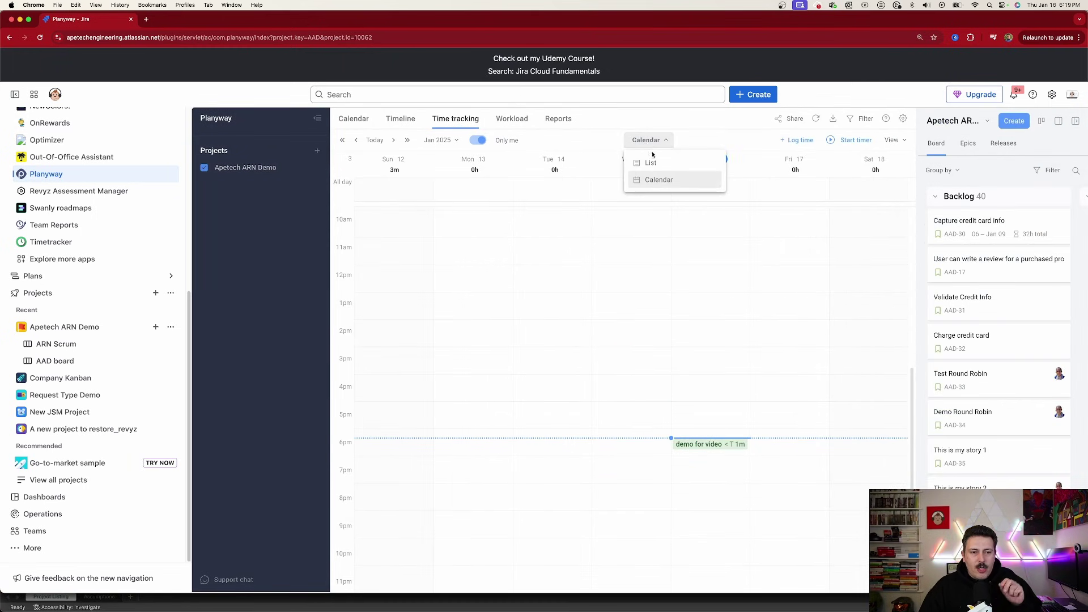
{"action": "left_click", "coordinate": [660, 169]}
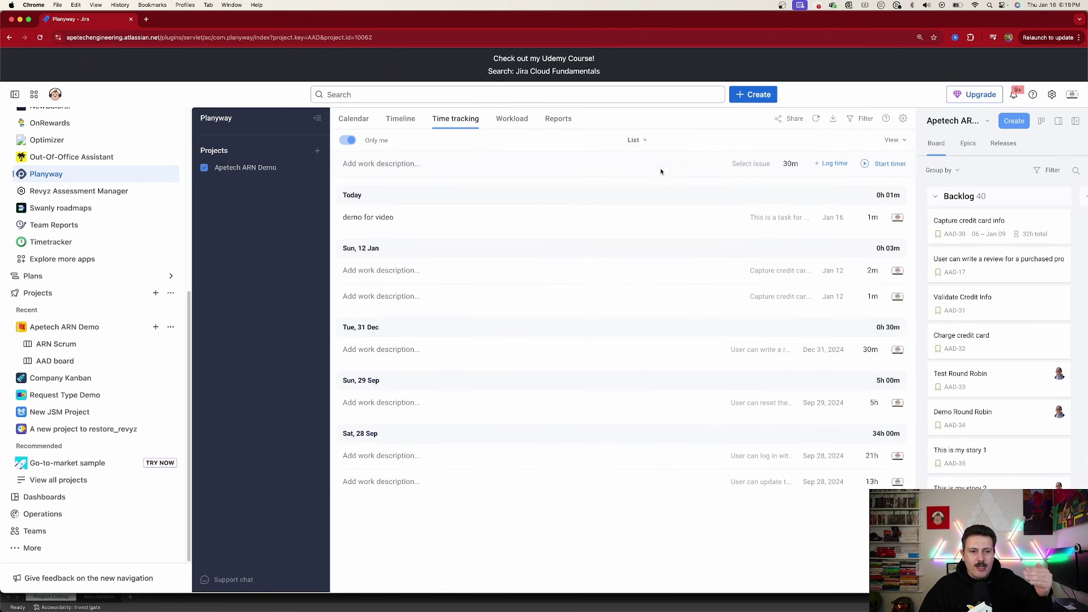
{"action": "left_click", "coordinate": [644, 142]}
{"action": "left_click", "coordinate": [650, 183]}
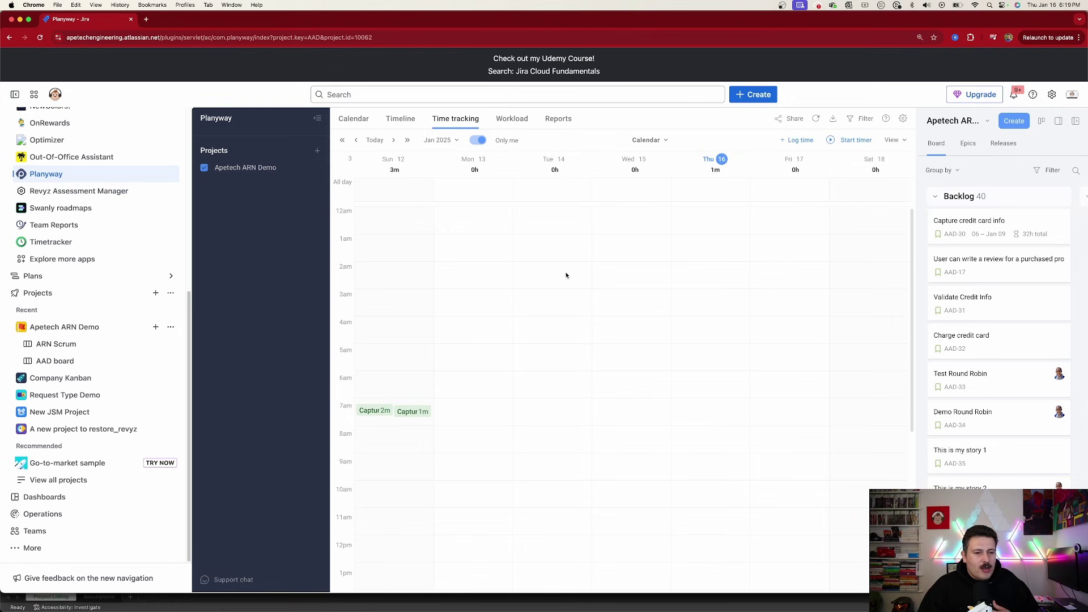
Step: Log 8h on Tue Jan 14 (1am–9am) to AAD-17 with note 'demo purposes only'
{"action": "left_click_drag", "start_coordinate": [544, 239], "coordinate": [535, 438]}
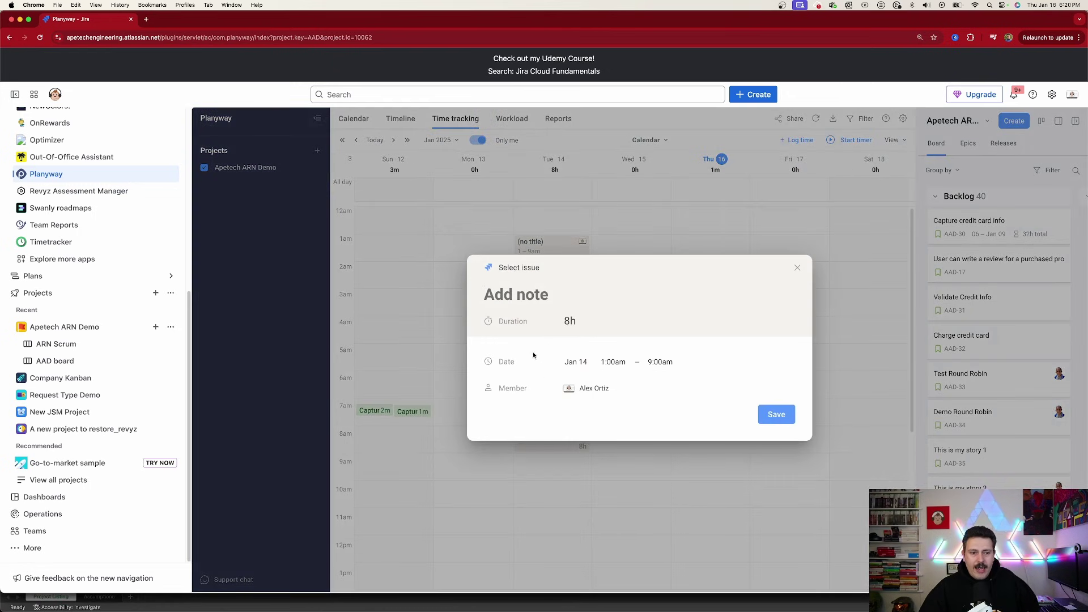
{"action": "left_click", "coordinate": [507, 271]}
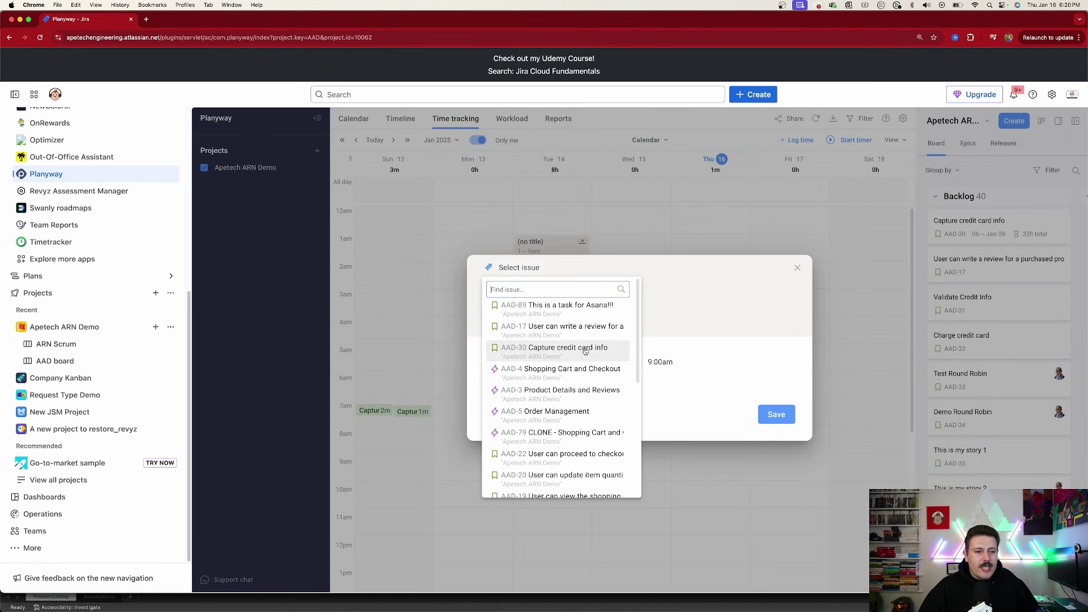
{"action": "left_click", "coordinate": [584, 333]}
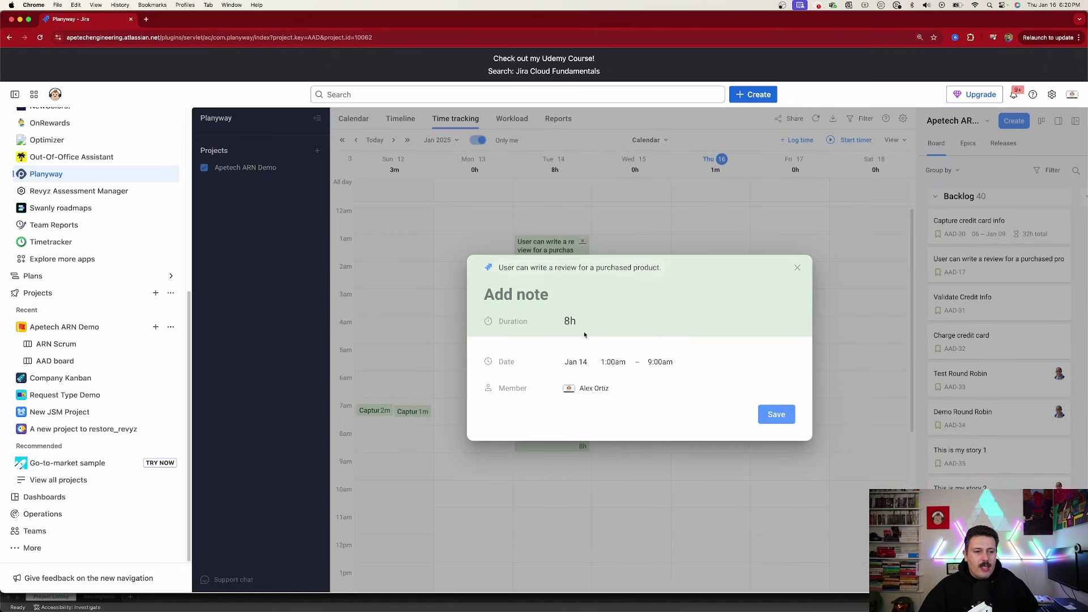
{"action": "left_click", "coordinate": [554, 294]}
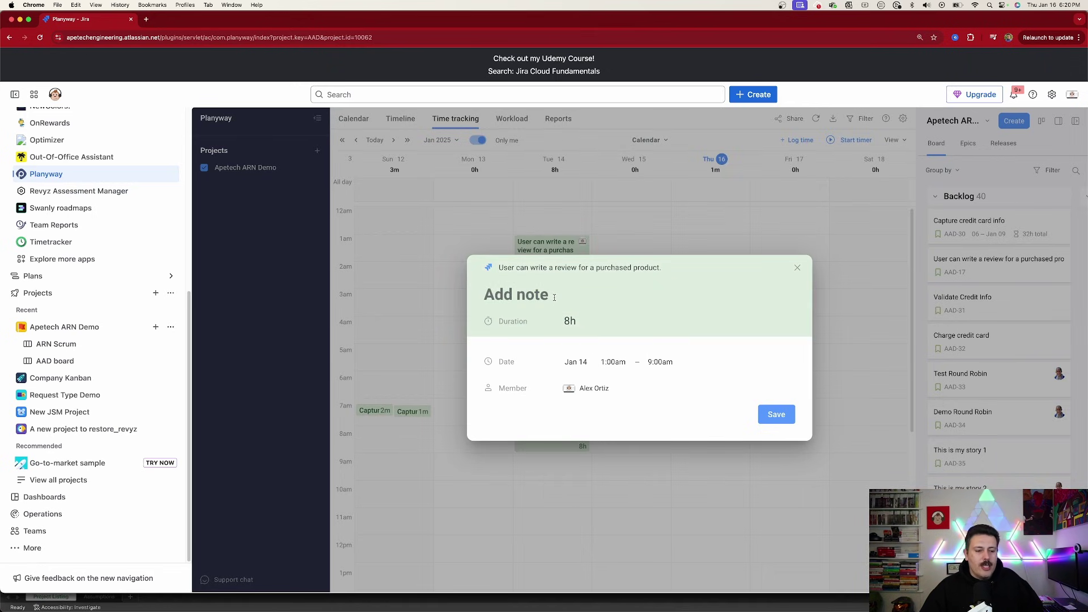
{"action": "type", "text": "demo pu"}
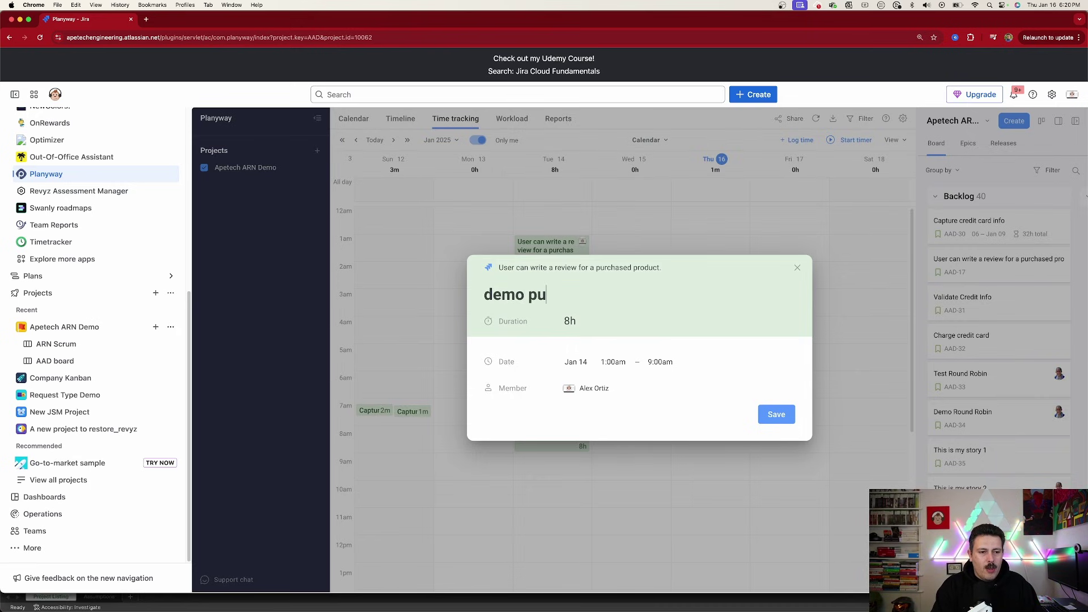
{"action": "type", "text": "rposes only"}
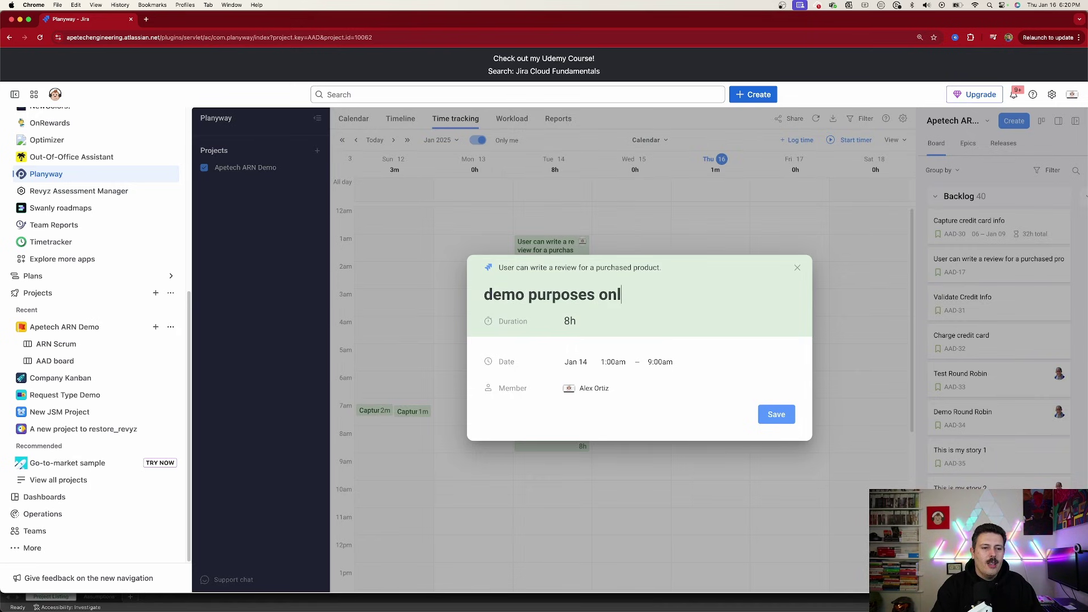
{"action": "left_click", "coordinate": [769, 418]}
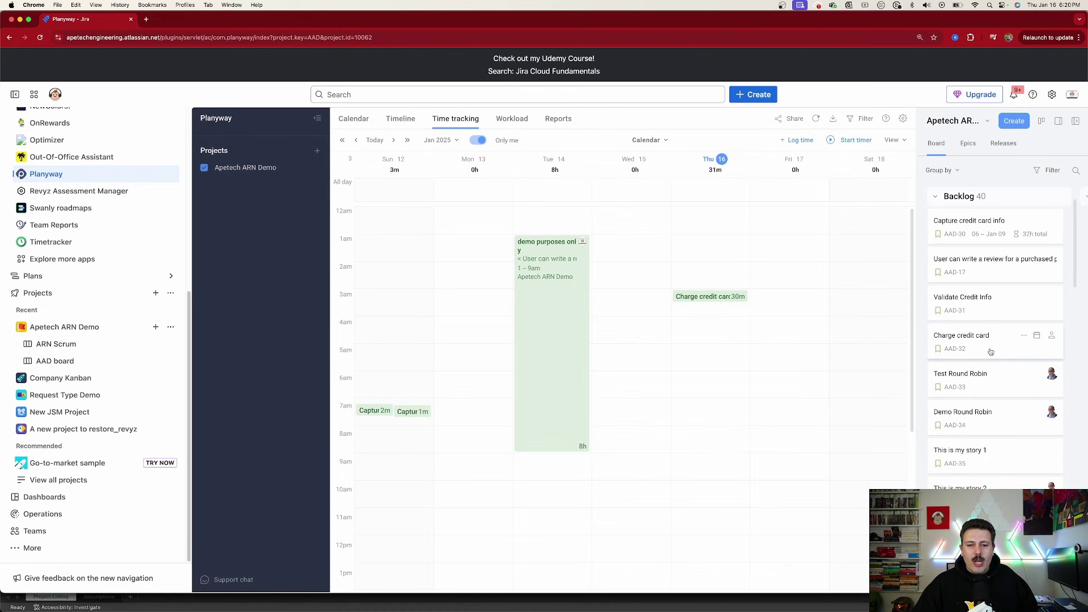
Step: Log a Charge credit card entry on Thursday and change its duration from 30m to 1h
{"action": "left_click_drag", "start_coordinate": [986, 350], "coordinate": [711, 335]}
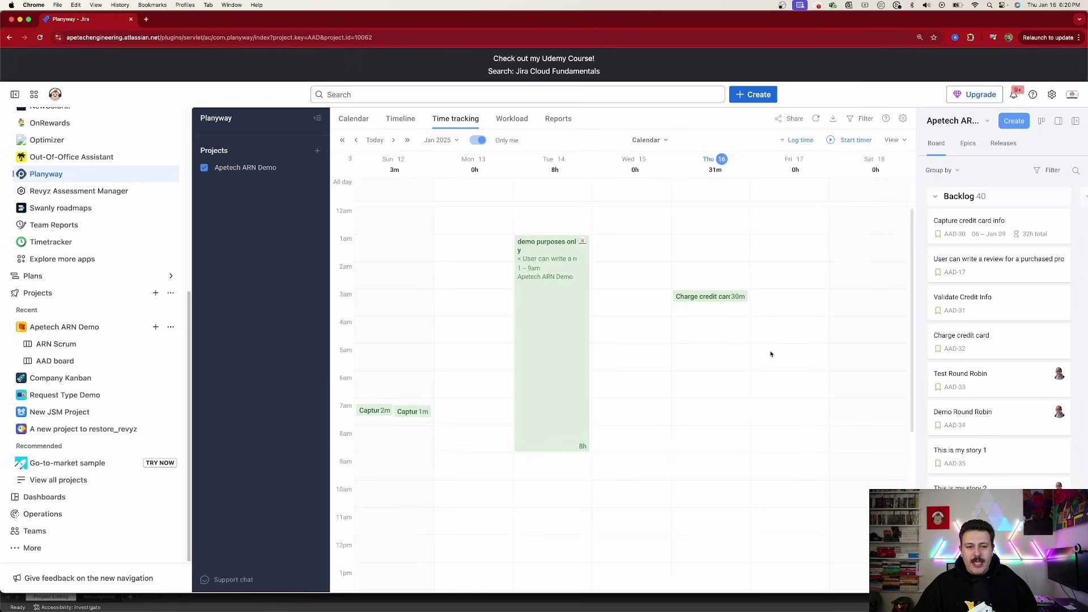
{"action": "left_click", "coordinate": [705, 338]}
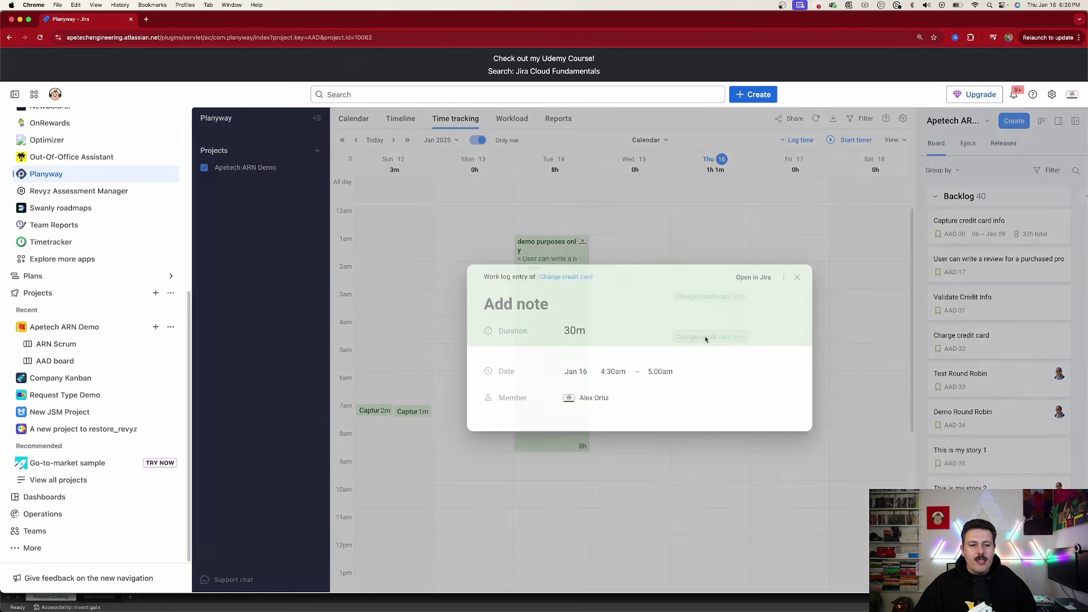
{"action": "left_click", "coordinate": [585, 330]}
{"action": "left_click", "coordinate": [584, 330]}
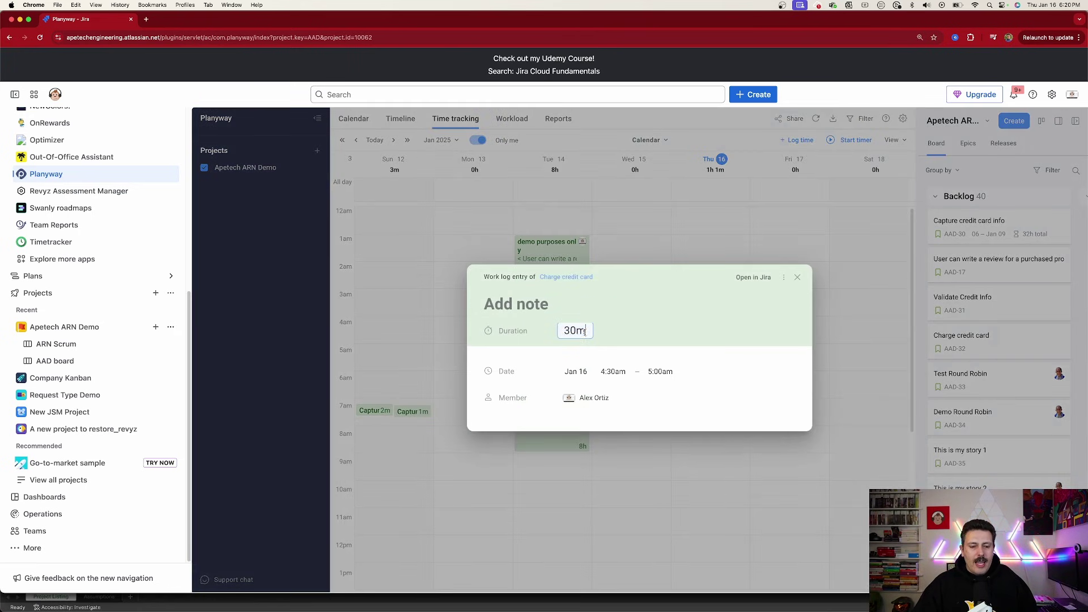
{"action": "double_click", "coordinate": [581, 331]}
{"action": "type", "text": "1h"}
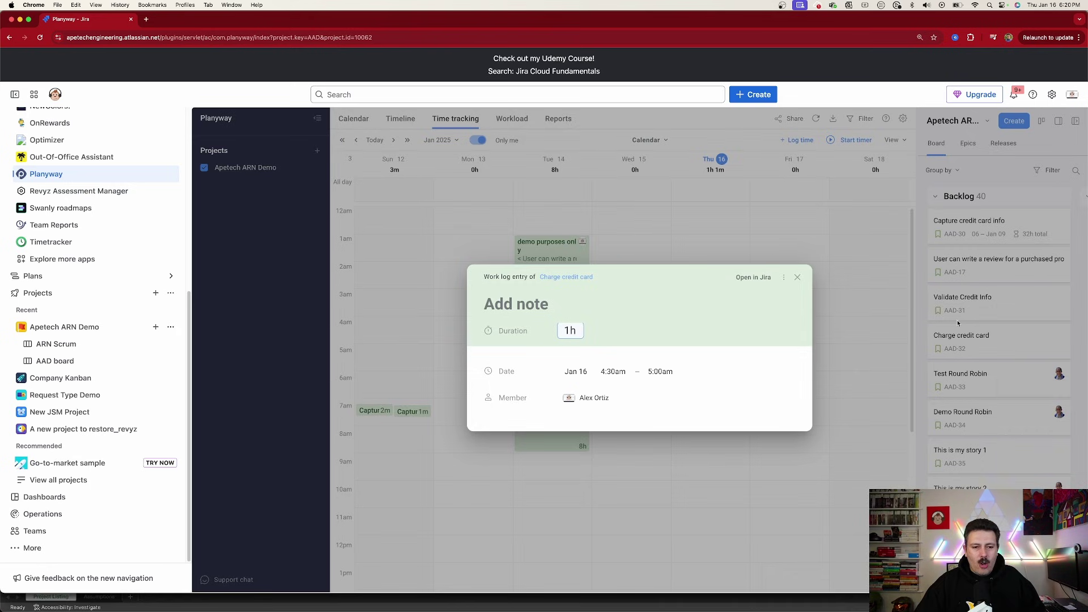
{"action": "left_click", "coordinate": [694, 321]}
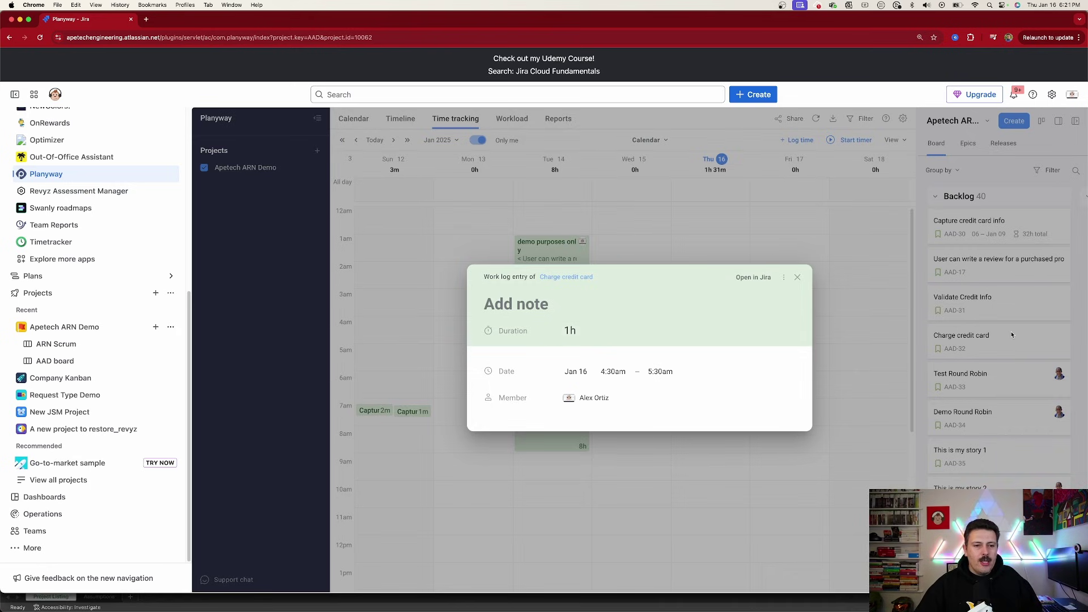
{"action": "left_click", "coordinate": [797, 278]}
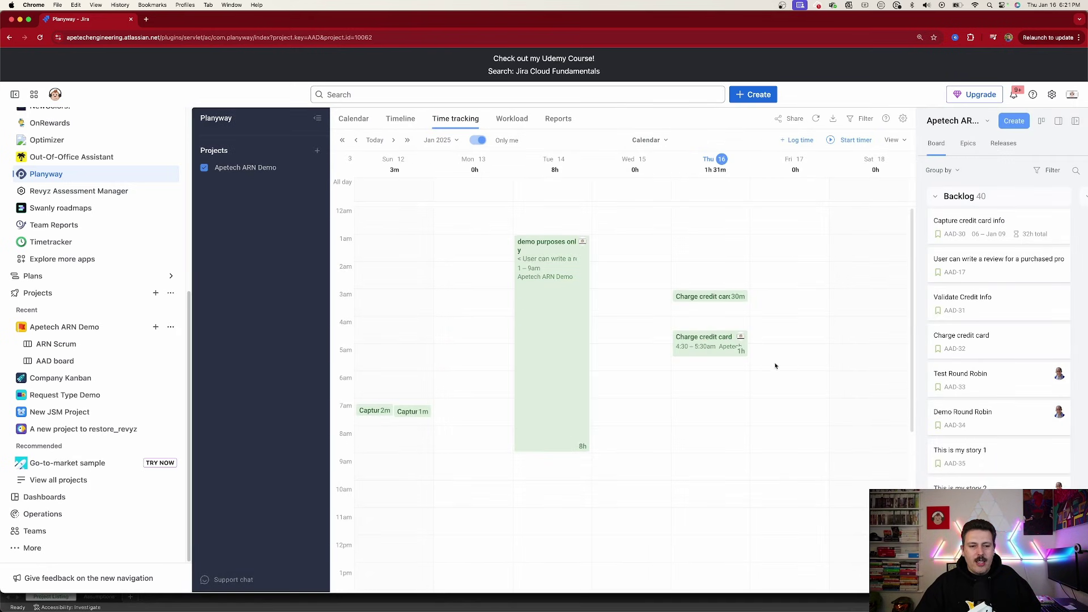
Step: Review the 30m Charge credit card log and add a 5h Demo Round Robin entry Thursday
{"action": "left_click", "coordinate": [705, 298]}
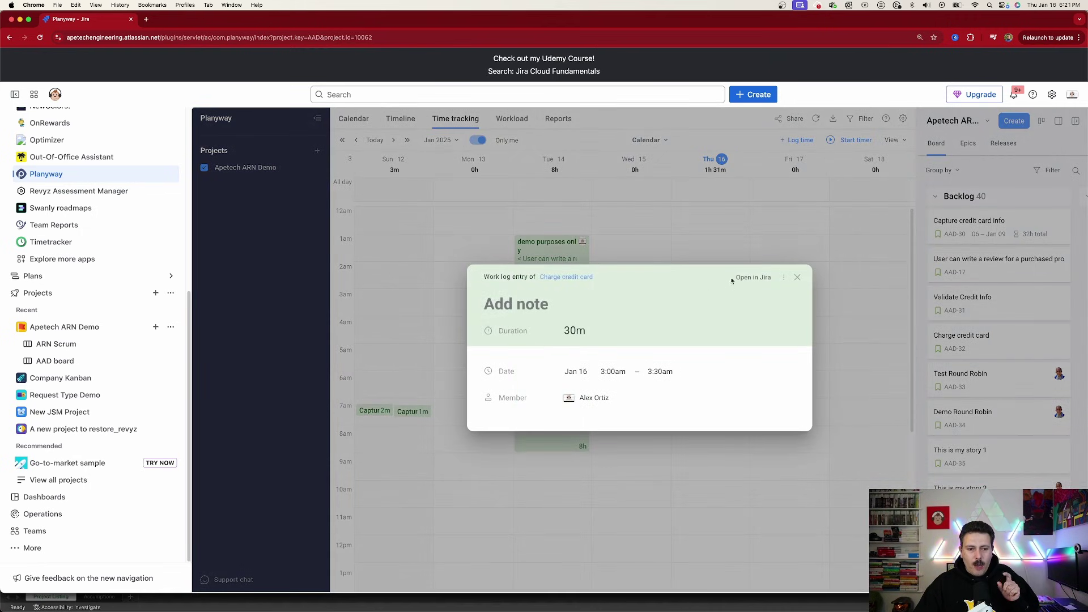
{"action": "left_click", "coordinate": [797, 279]}
{"action": "left_click_drag", "start_coordinate": [979, 424], "coordinate": [734, 526]}
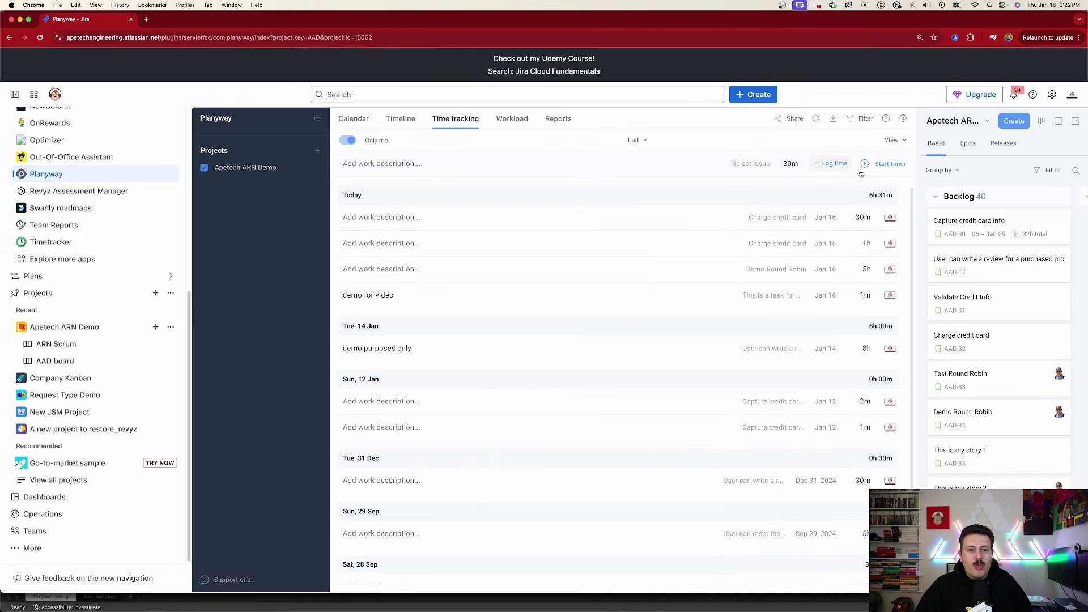
Step: Run and stop a timer on Demo Round Robin, saving a 1m entry
{"action": "left_click", "coordinate": [897, 164]}
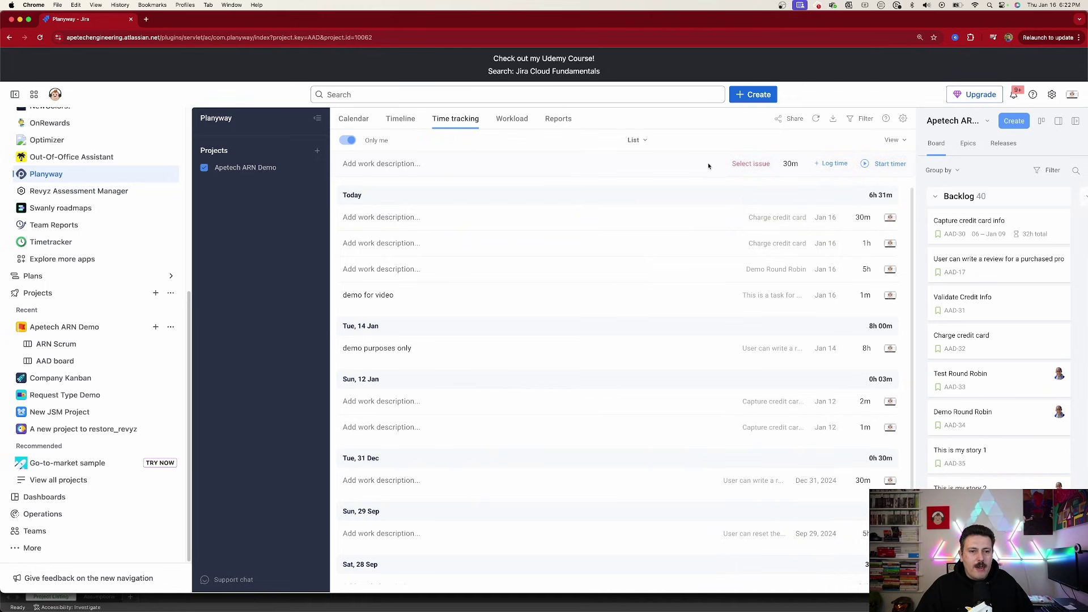
{"action": "left_click", "coordinate": [746, 165]}
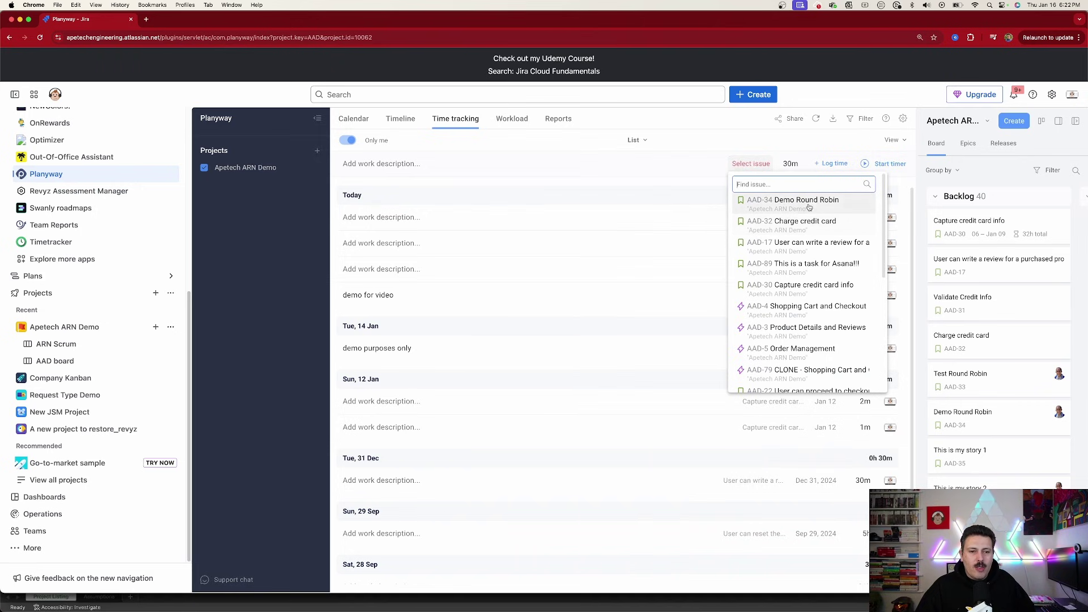
{"action": "left_click", "coordinate": [792, 200]}
{"action": "left_click", "coordinate": [878, 166]}
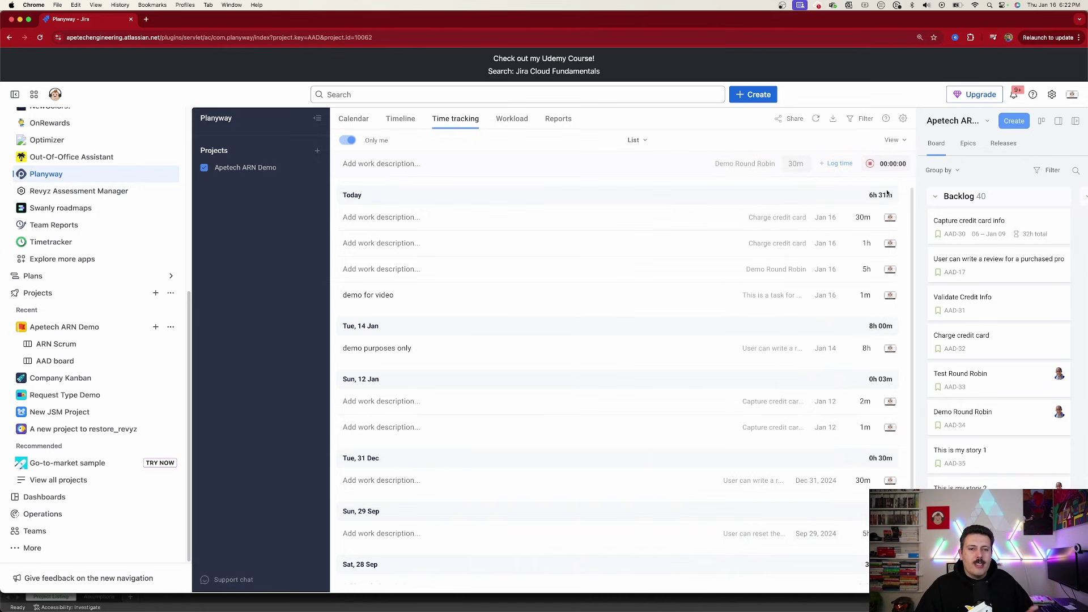
{"action": "left_click", "coordinate": [869, 163]}
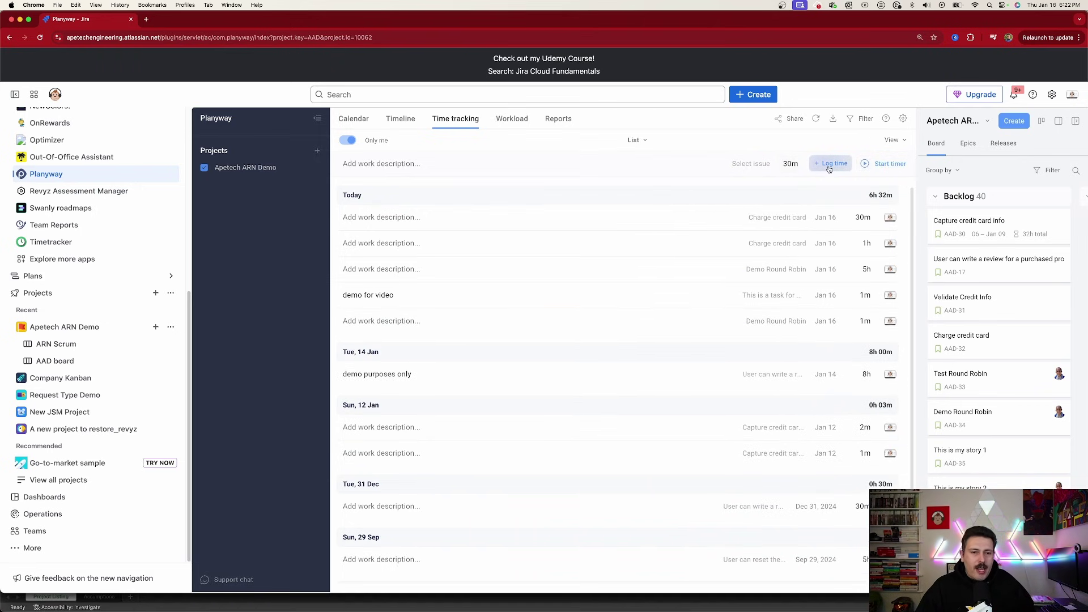
Step: Log 30m each to Demo Round Robin and Capture credit card info (AAD-30) today
{"action": "left_click", "coordinate": [749, 163]}
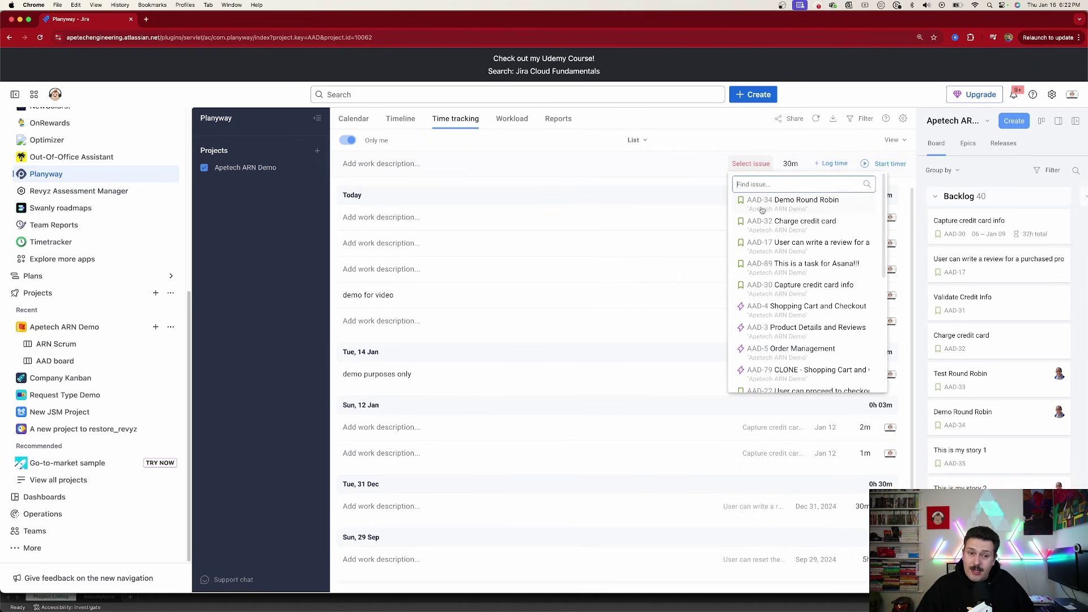
{"action": "left_click", "coordinate": [798, 205]}
{"action": "left_click", "coordinate": [831, 163]}
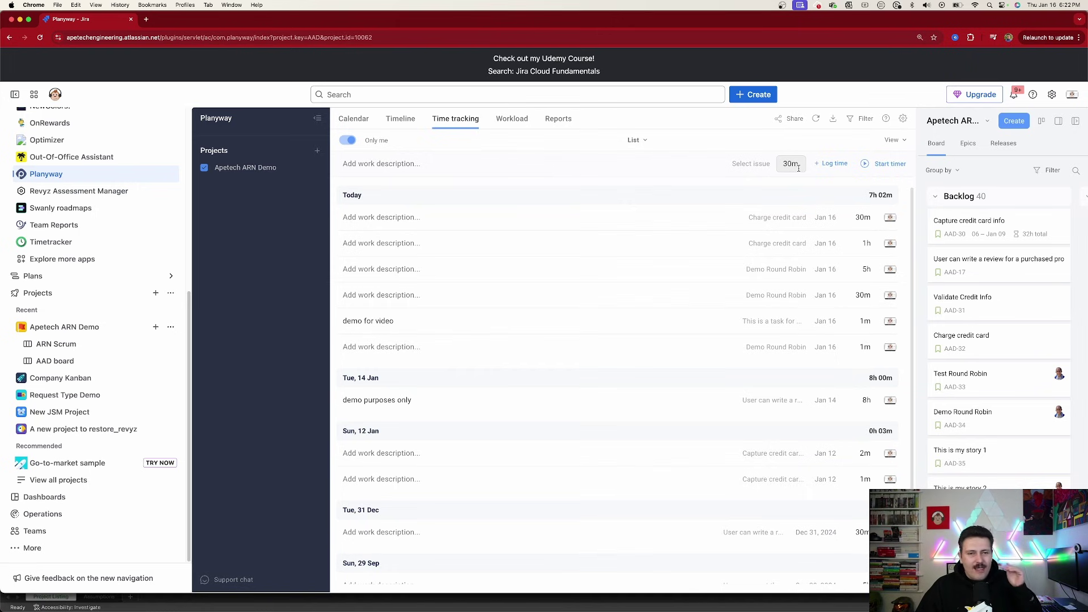
{"action": "left_click", "coordinate": [750, 164]}
{"action": "left_click", "coordinate": [798, 293]}
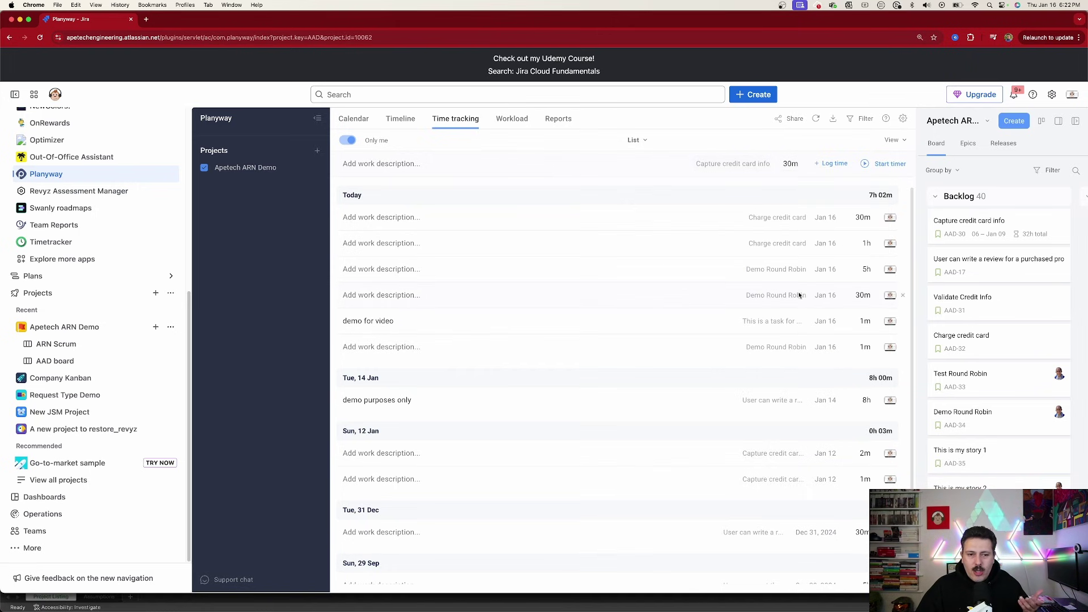
{"action": "left_click", "coordinate": [829, 166]}
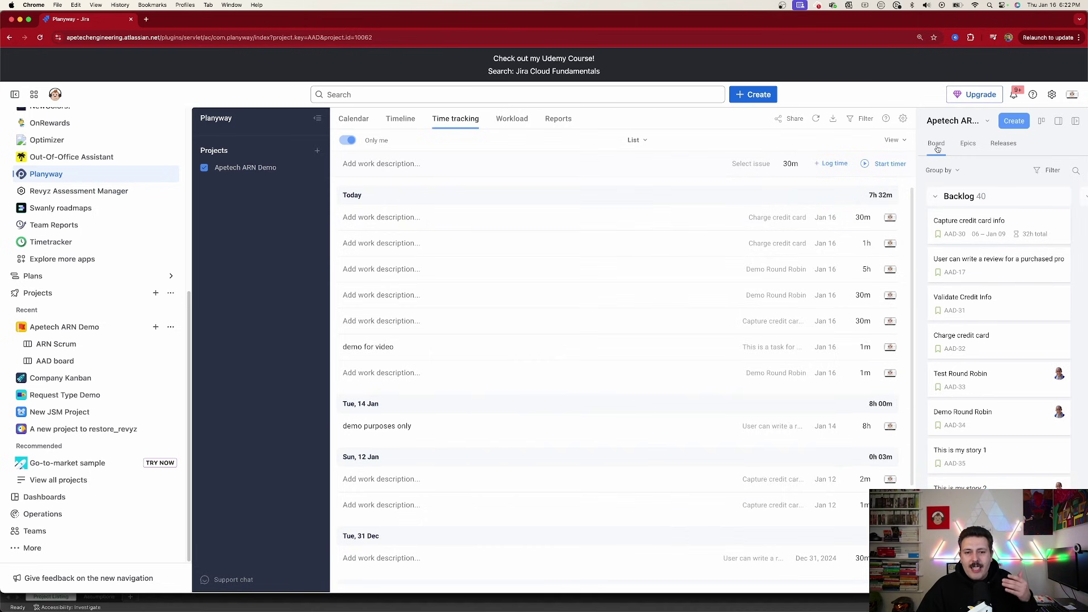
{"action": "left_click", "coordinate": [952, 171]}
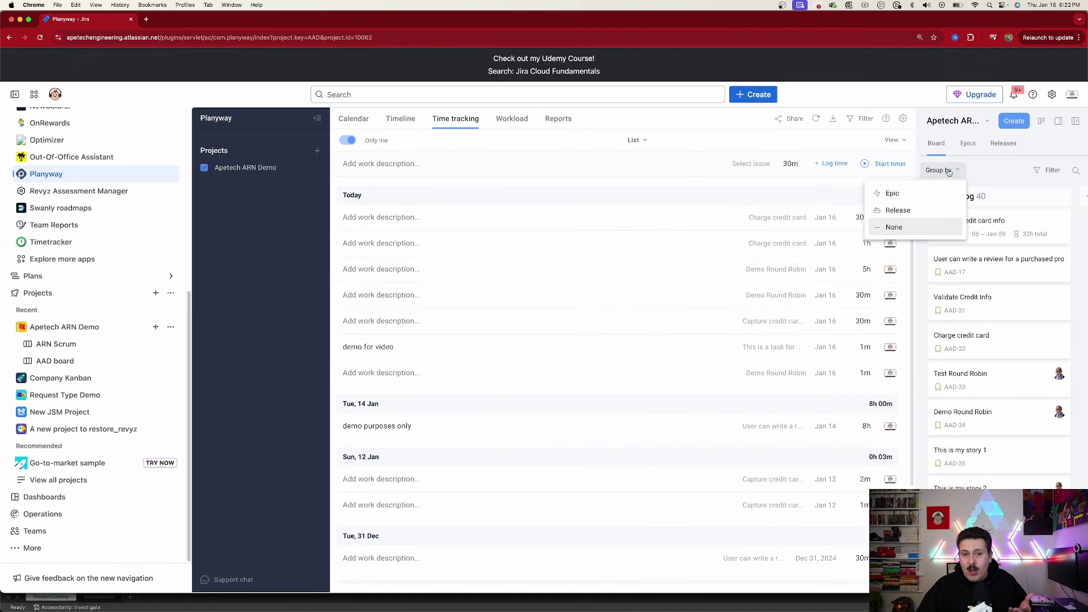
{"action": "left_click", "coordinate": [968, 143]}
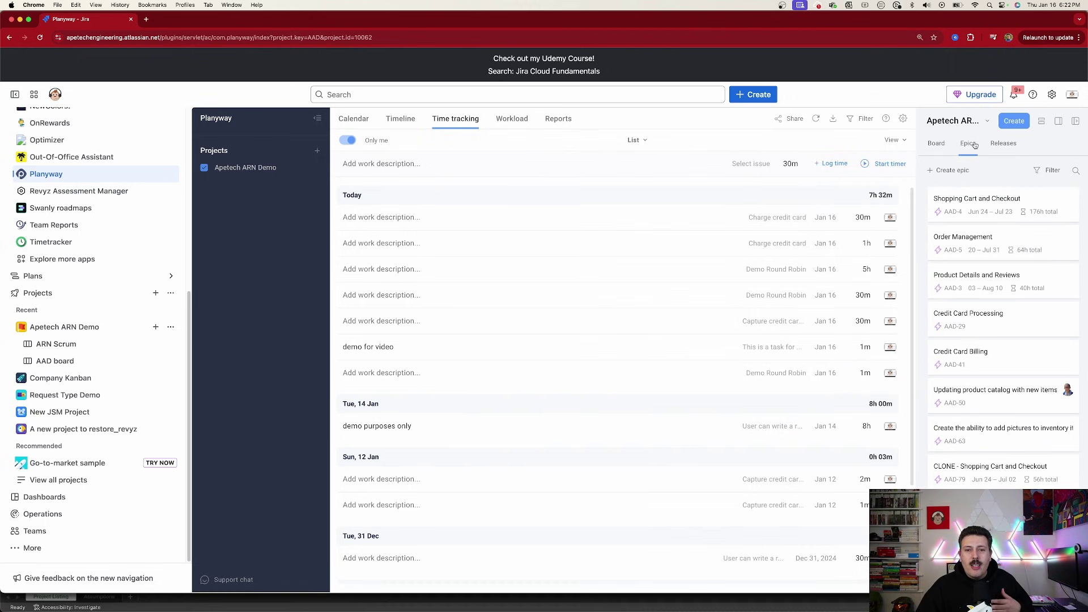
{"action": "left_click", "coordinate": [1001, 144]}
{"action": "left_click", "coordinate": [938, 145]}
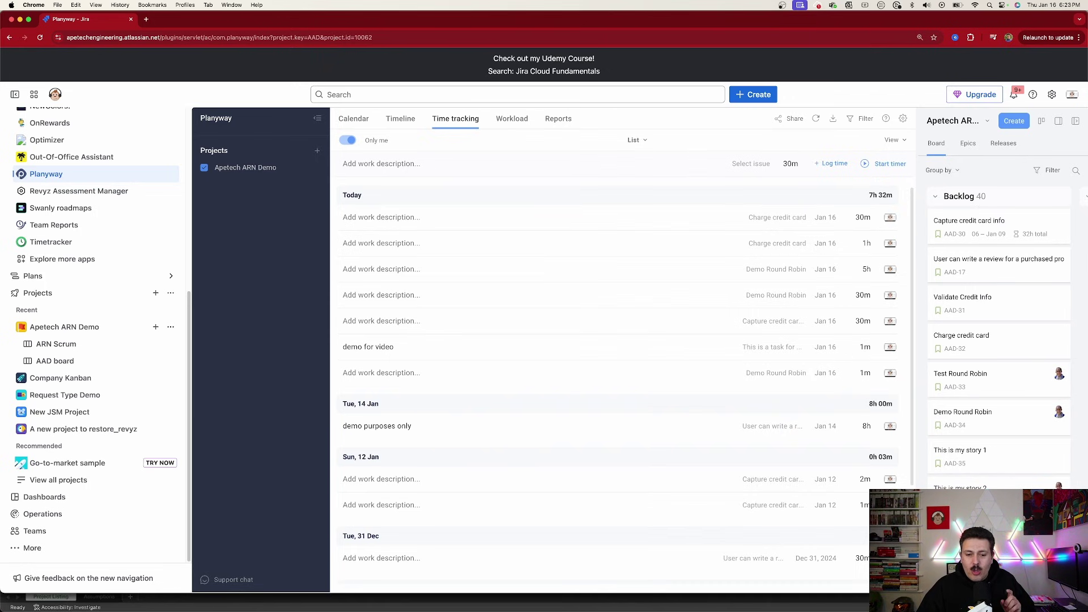
{"action": "scroll", "coordinate": [1003, 340], "scroll_direction": "right", "scroll_amount": 5}
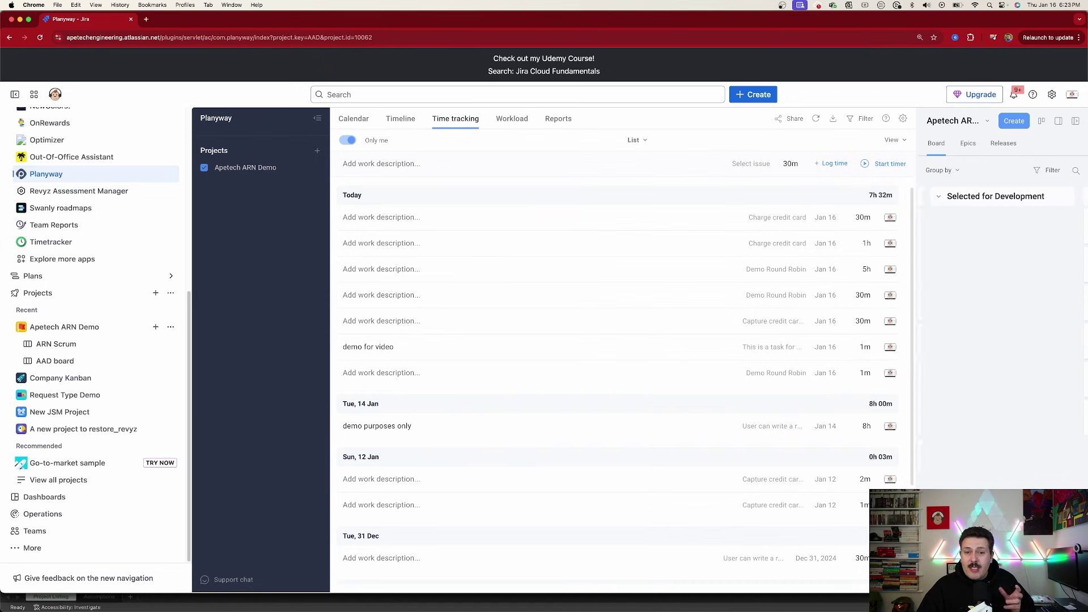
{"action": "scroll", "coordinate": [1003, 339], "scroll_direction": "right", "scroll_amount": 3}
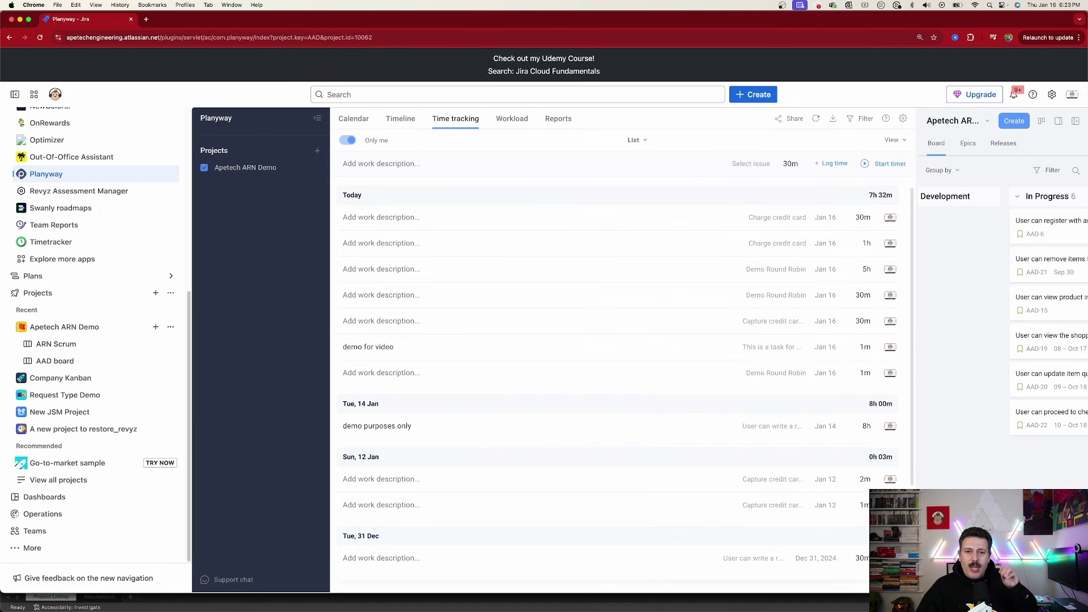
{"action": "scroll", "coordinate": [1026, 403], "scroll_direction": "right", "scroll_amount": 3}
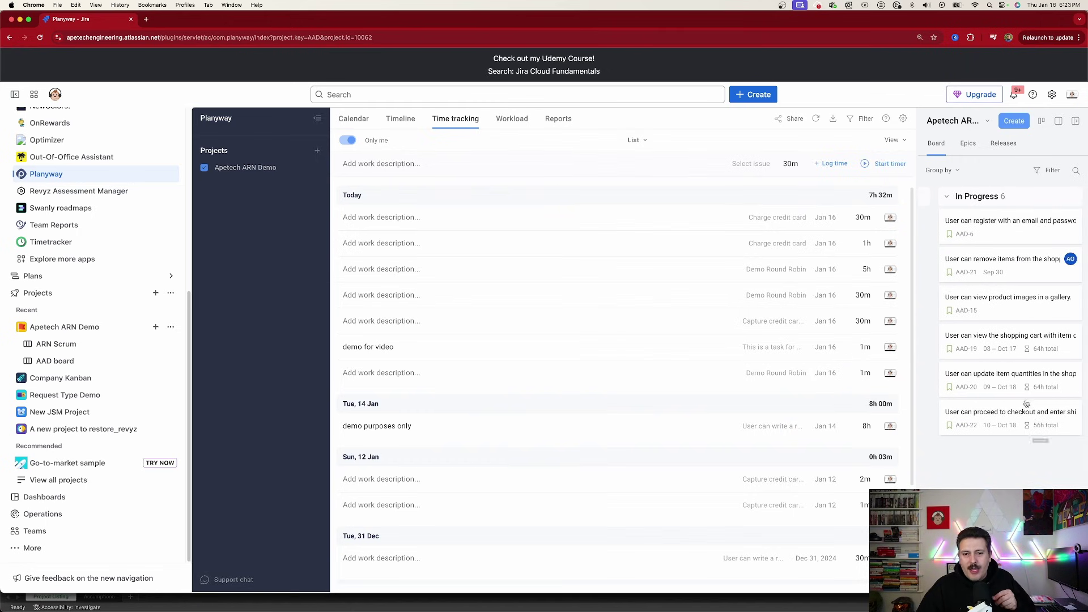
{"action": "left_click", "coordinate": [998, 222]}
{"action": "scroll", "coordinate": [761, 276], "scroll_direction": "down", "scroll_amount": 5}
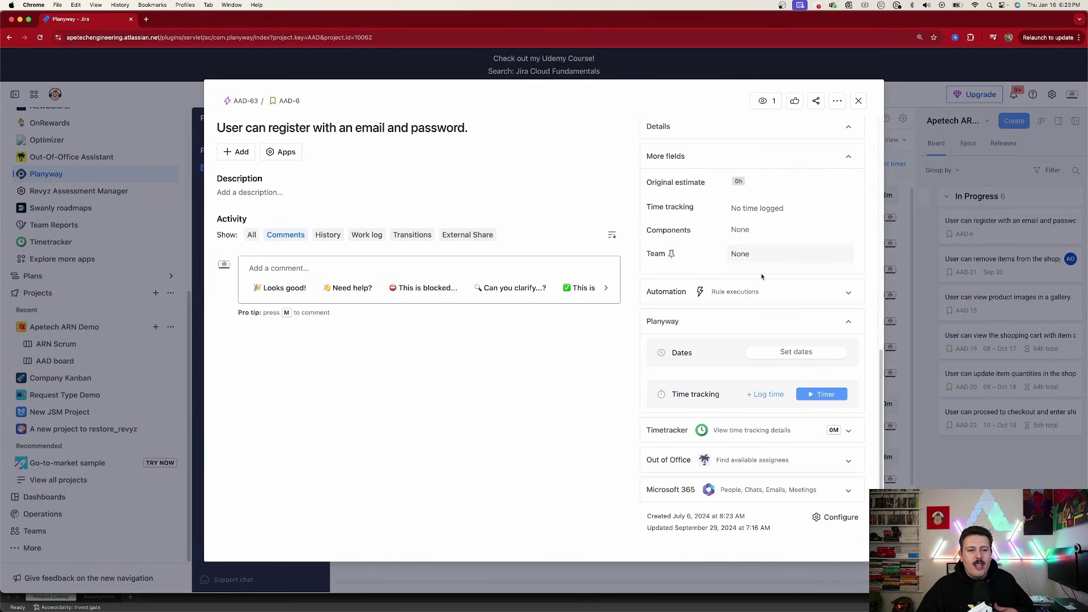
{"action": "left_click", "coordinate": [776, 397]}
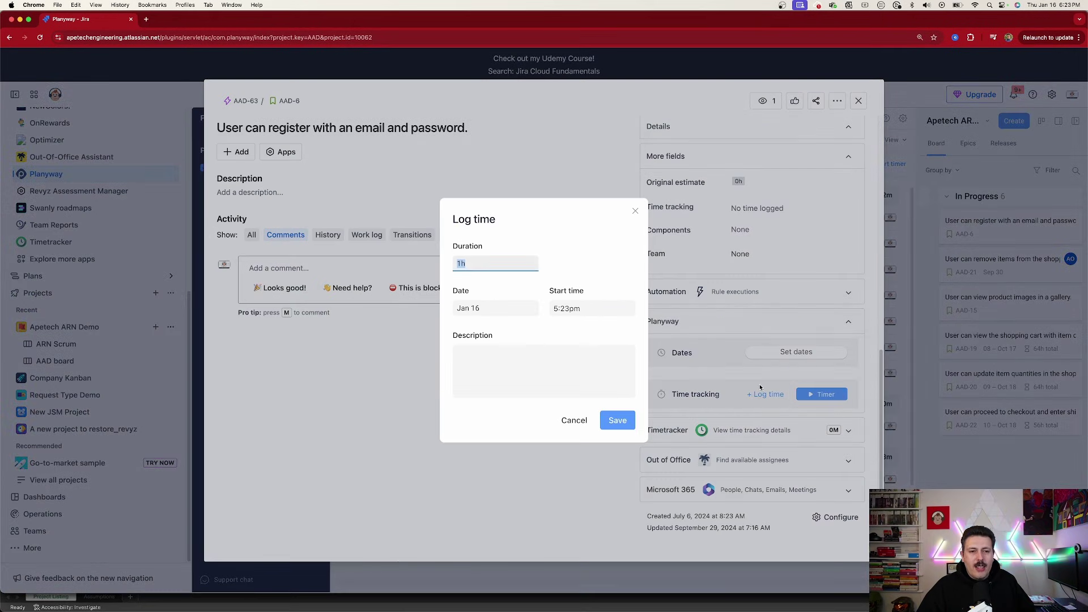
{"action": "left_click", "coordinate": [583, 421]}
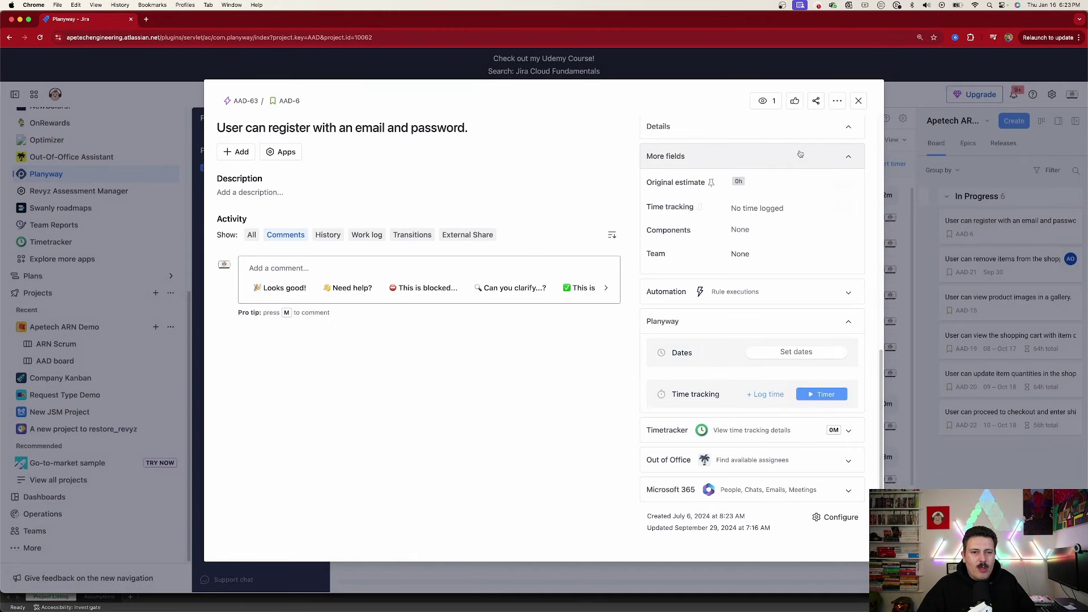
{"action": "left_click", "coordinate": [858, 101]}
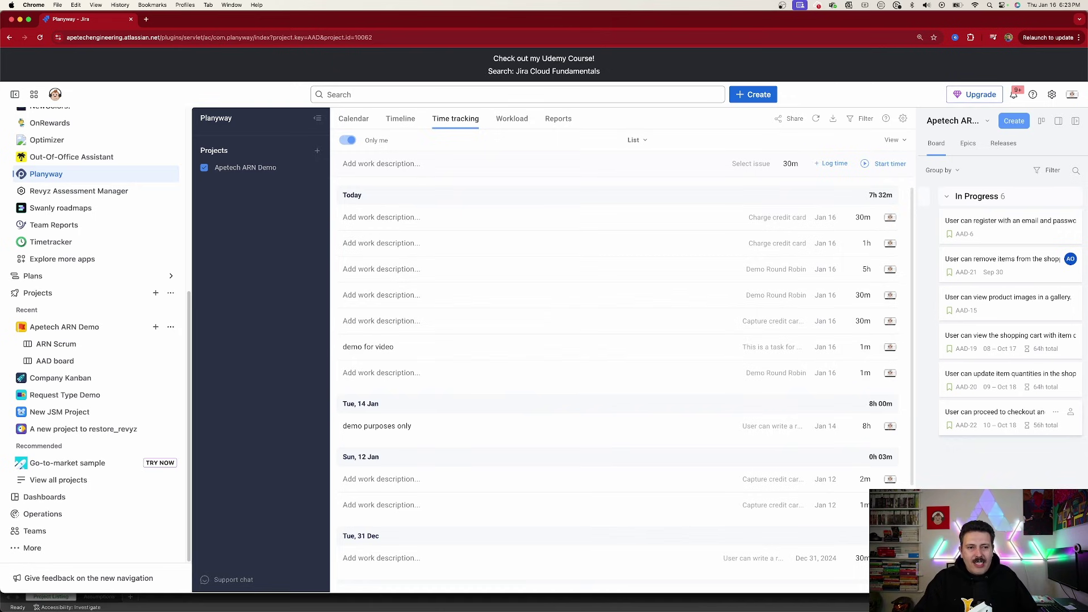
Step: On the Reports tab, set the Tracked time range to Last month, 01–31 Dec 2024
{"action": "left_click", "coordinate": [565, 123]}
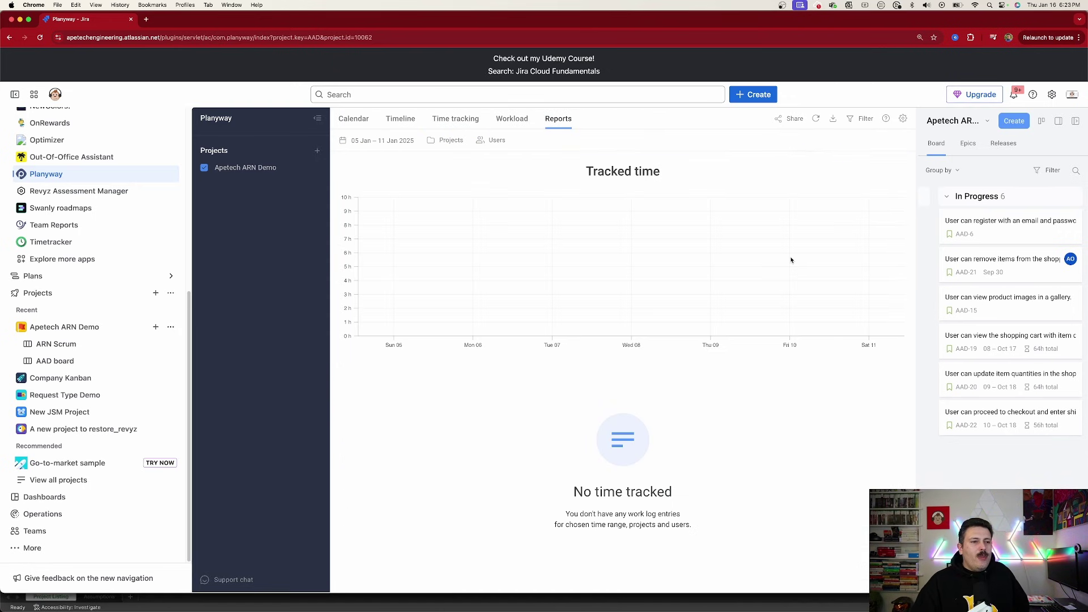
{"action": "left_click", "coordinate": [368, 142]}
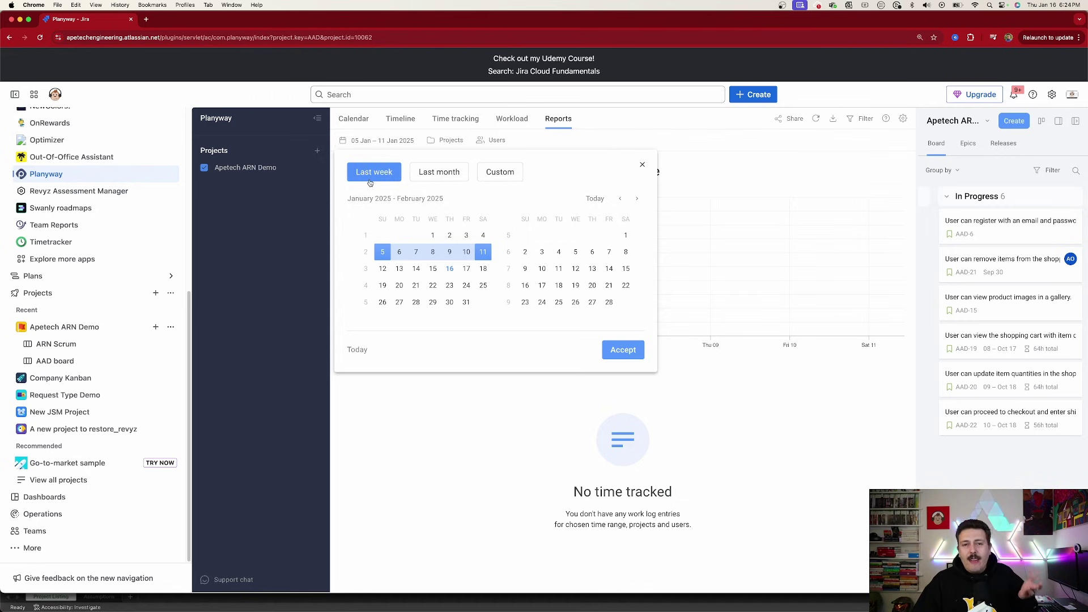
{"action": "left_click", "coordinate": [425, 173]}
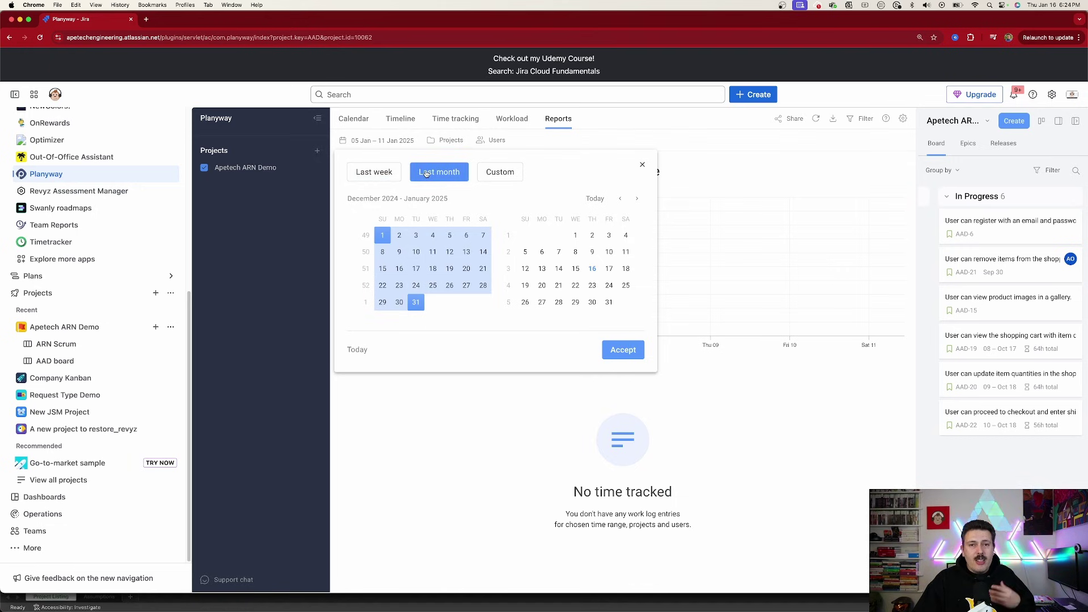
{"action": "left_click", "coordinate": [499, 174]}
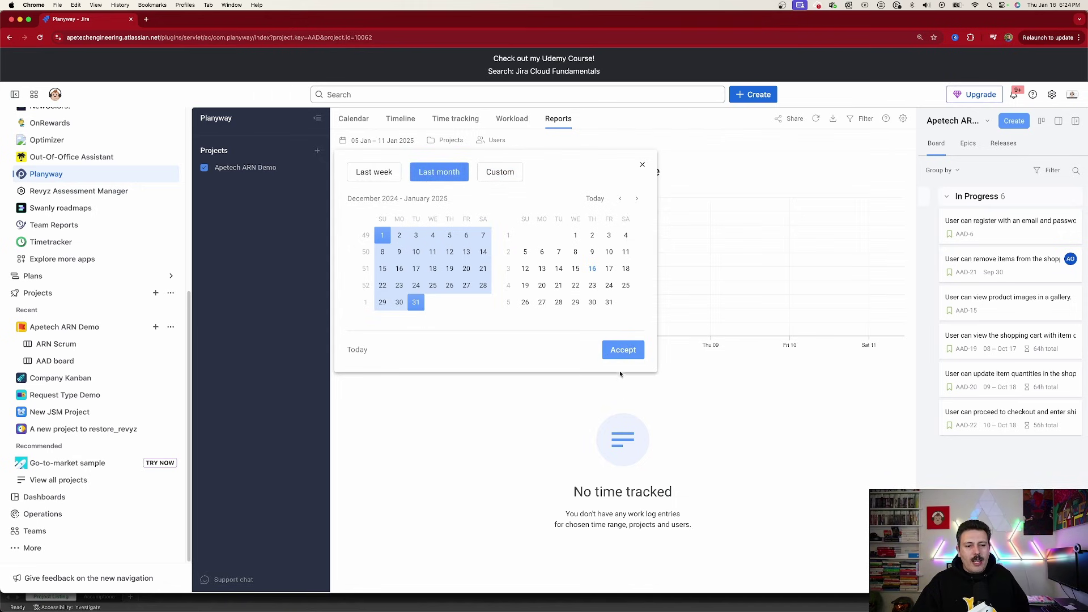
{"action": "left_click", "coordinate": [622, 350]}
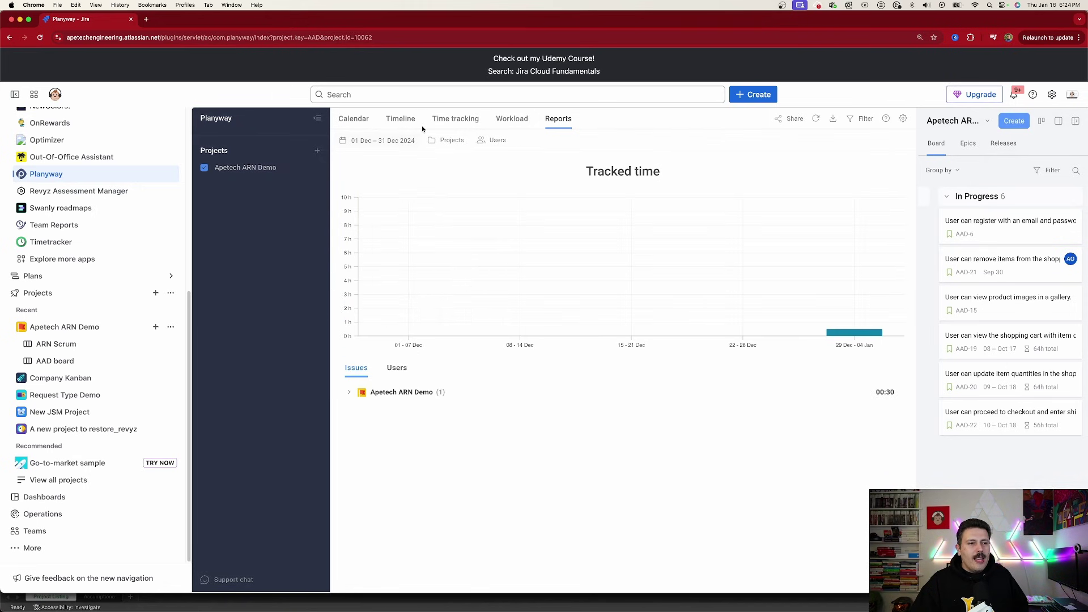
Step: Filter the report to the Bug Tracking Demo and Apetech ARN Demo projects and one user
{"action": "left_click", "coordinate": [448, 144]}
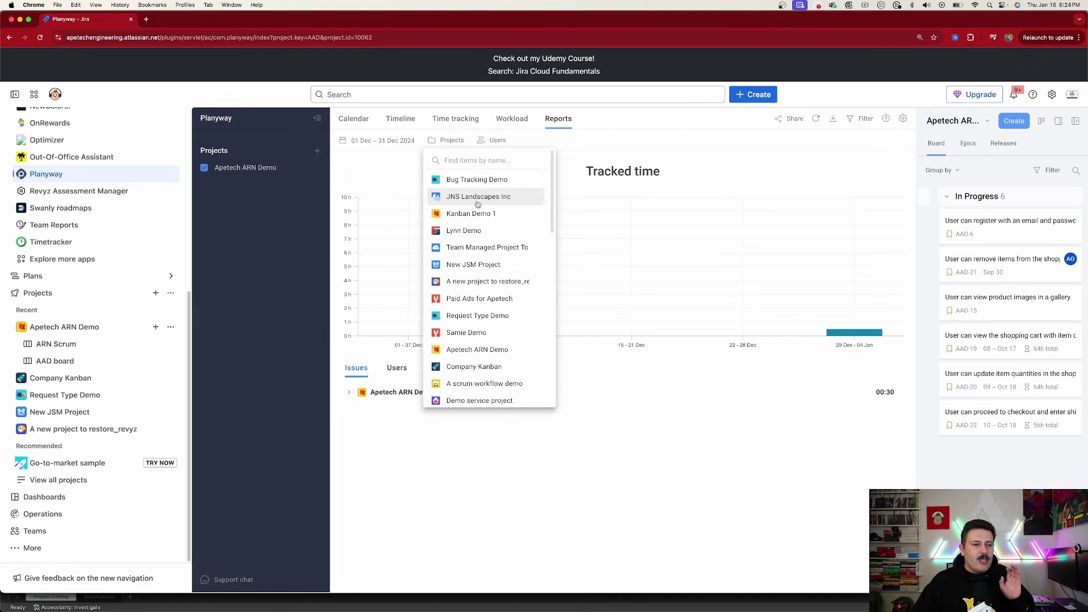
{"action": "left_click", "coordinate": [481, 181]}
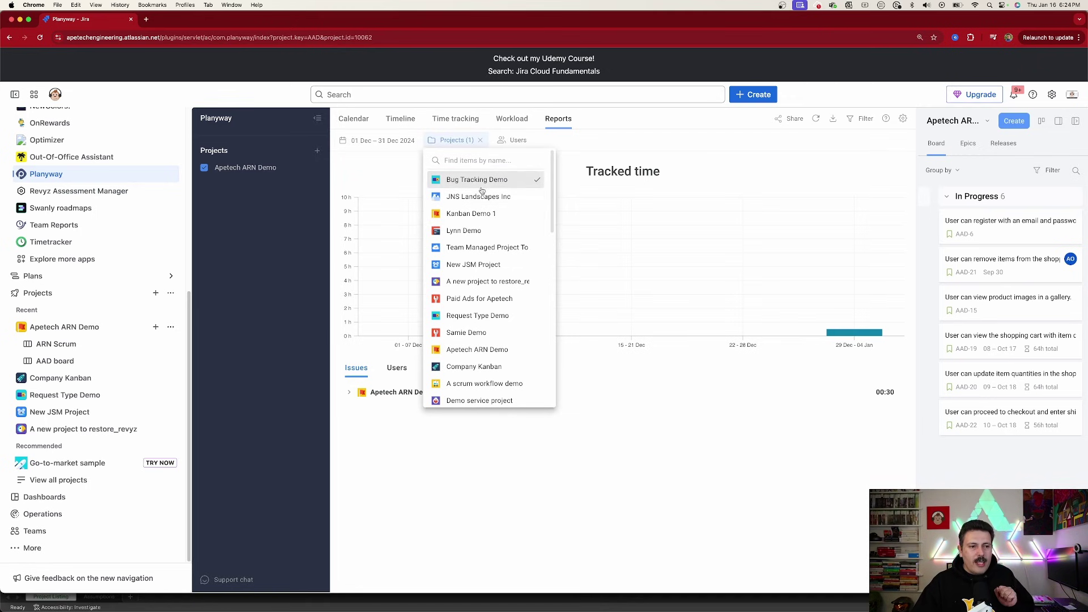
{"action": "left_click", "coordinate": [487, 349]}
{"action": "left_click", "coordinate": [634, 443]}
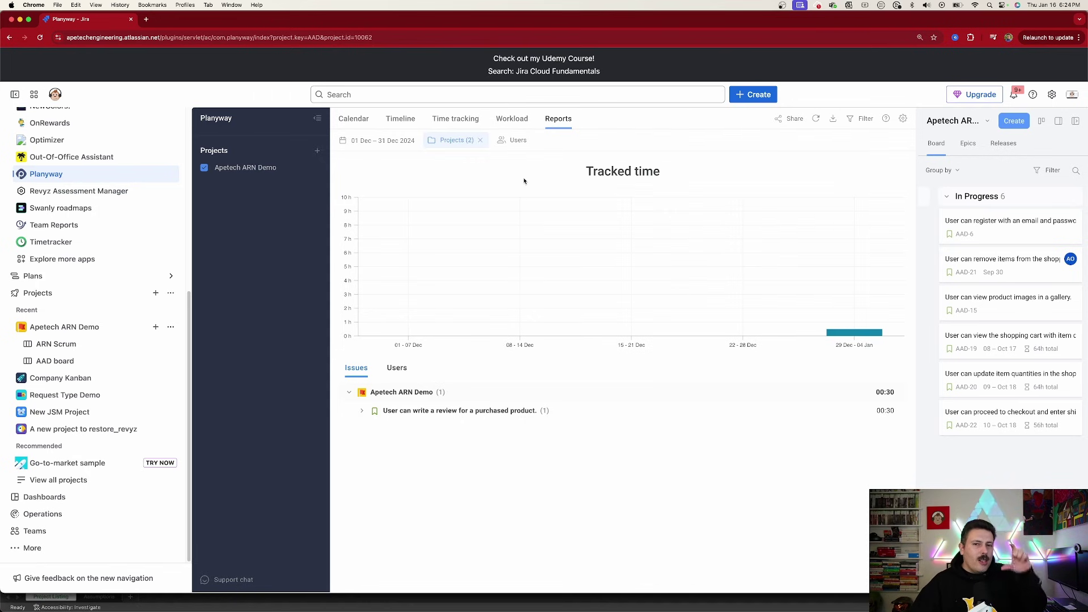
{"action": "left_click", "coordinate": [516, 142]}
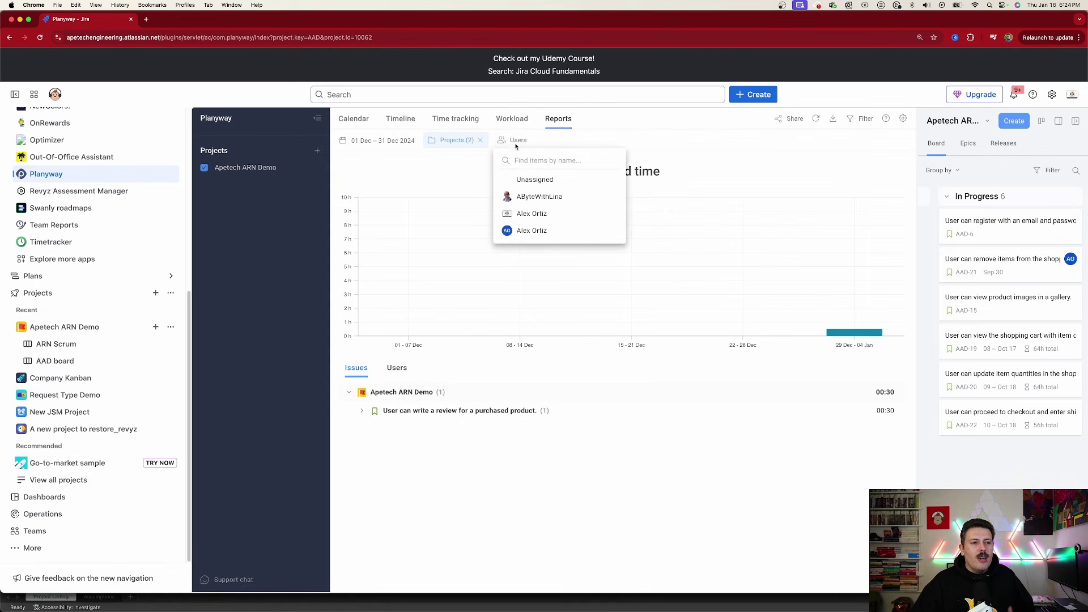
{"action": "left_click", "coordinate": [561, 215]}
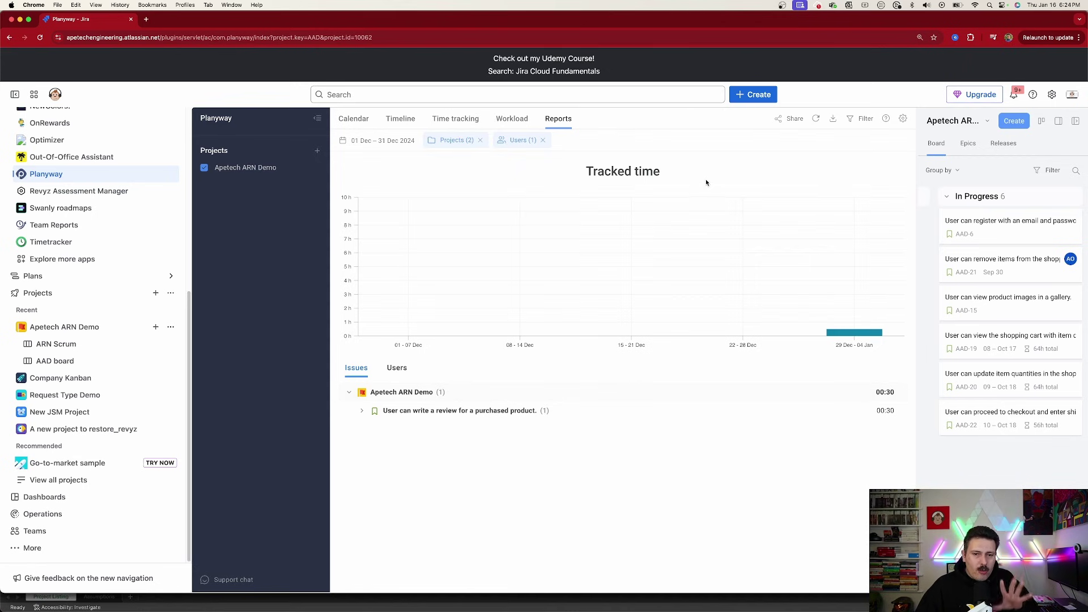
{"action": "left_click", "coordinate": [780, 121]}
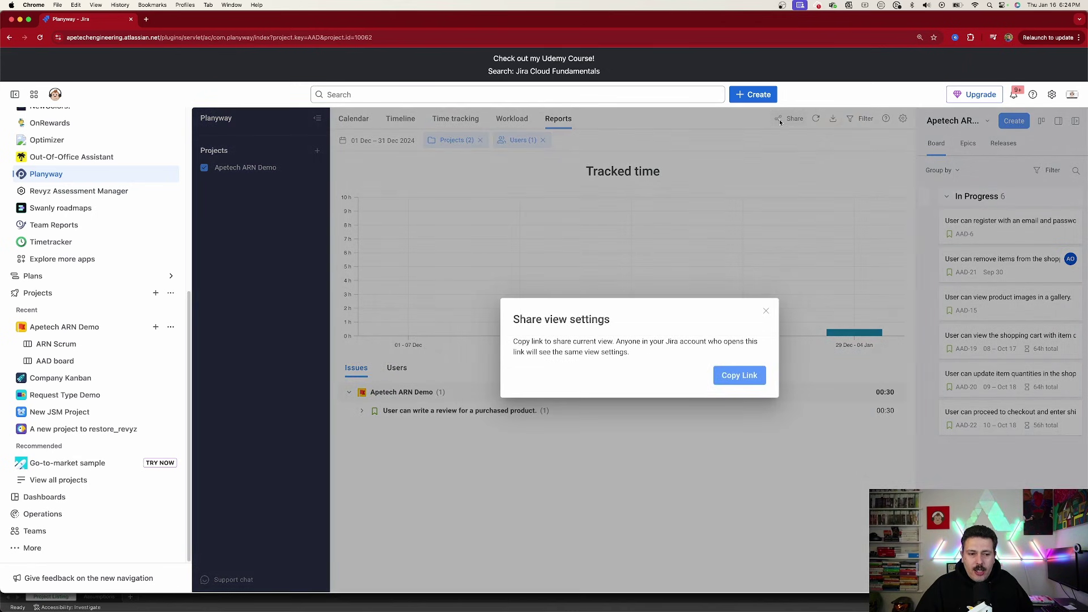
{"action": "left_click", "coordinate": [766, 310]}
{"action": "left_click", "coordinate": [833, 120]}
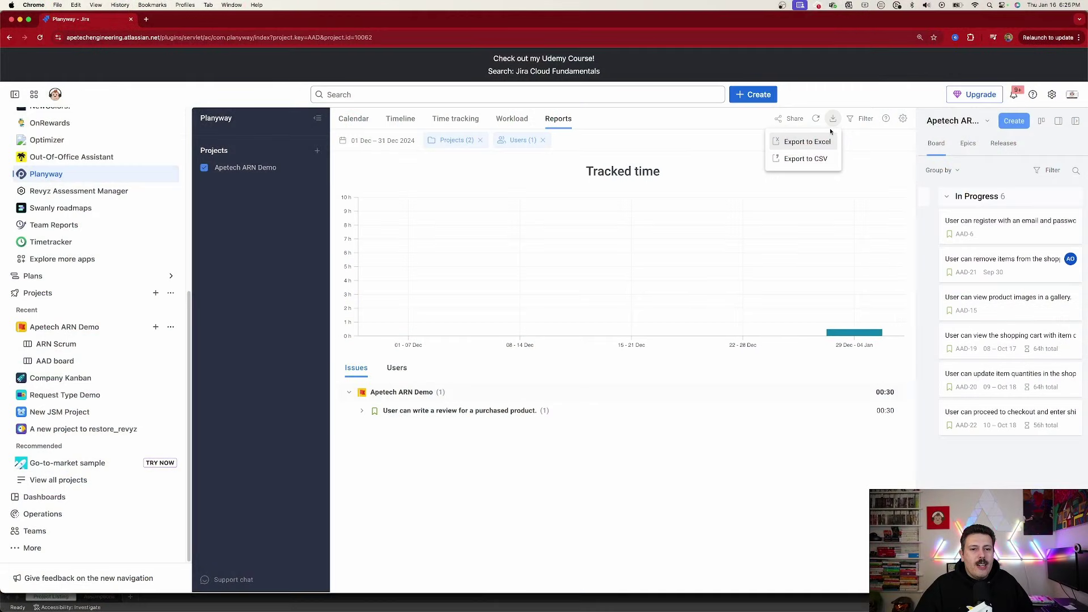
{"action": "left_click", "coordinate": [860, 119]}
{"action": "left_click", "coordinate": [859, 119]}
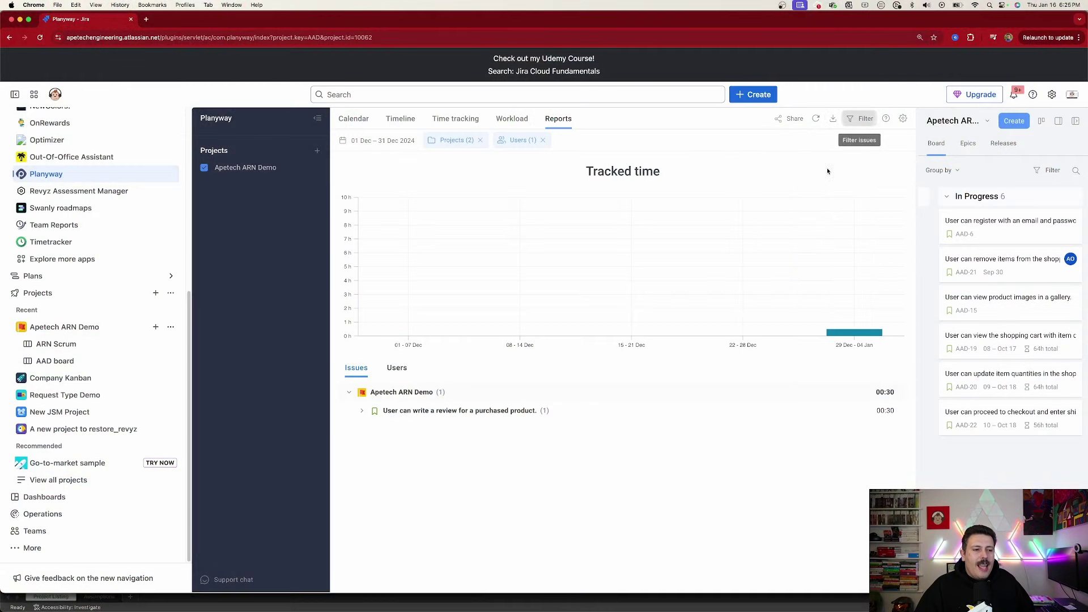